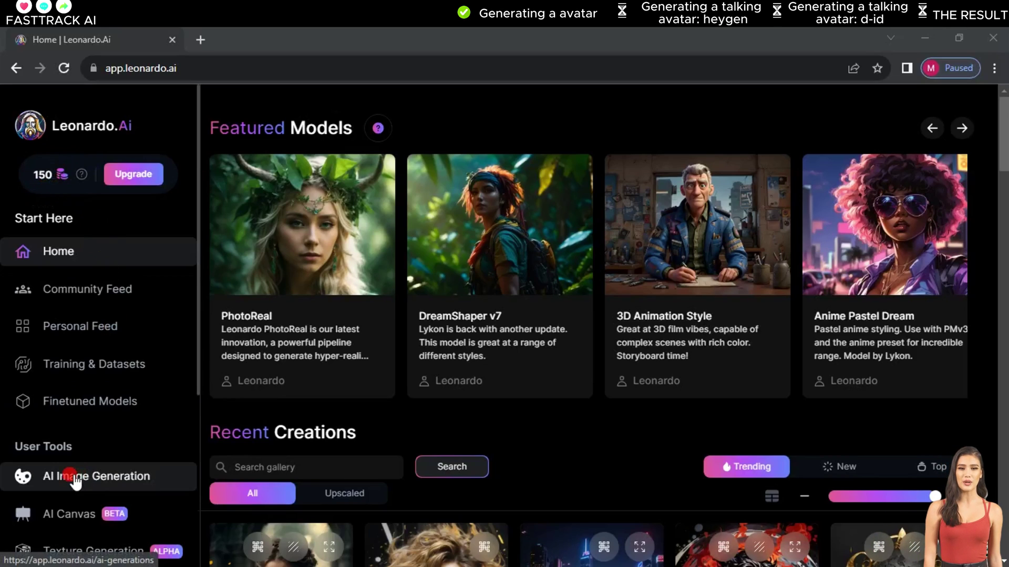
Enable the long negative prompt (blurry, bad anatomy, extra limbs…) and generate the Absolute Reality v1.6 portraits
click(90, 478)
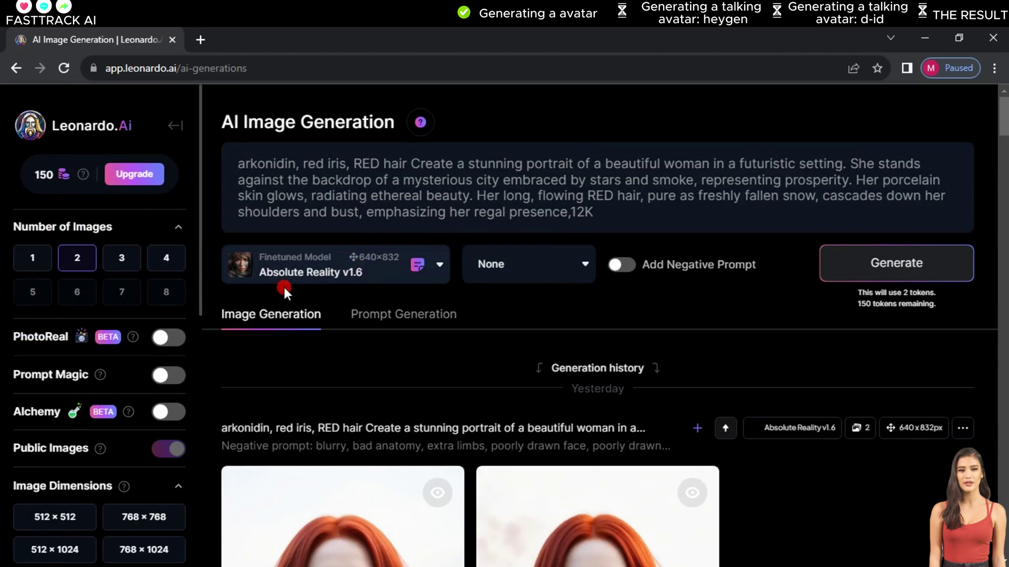
click(632, 273)
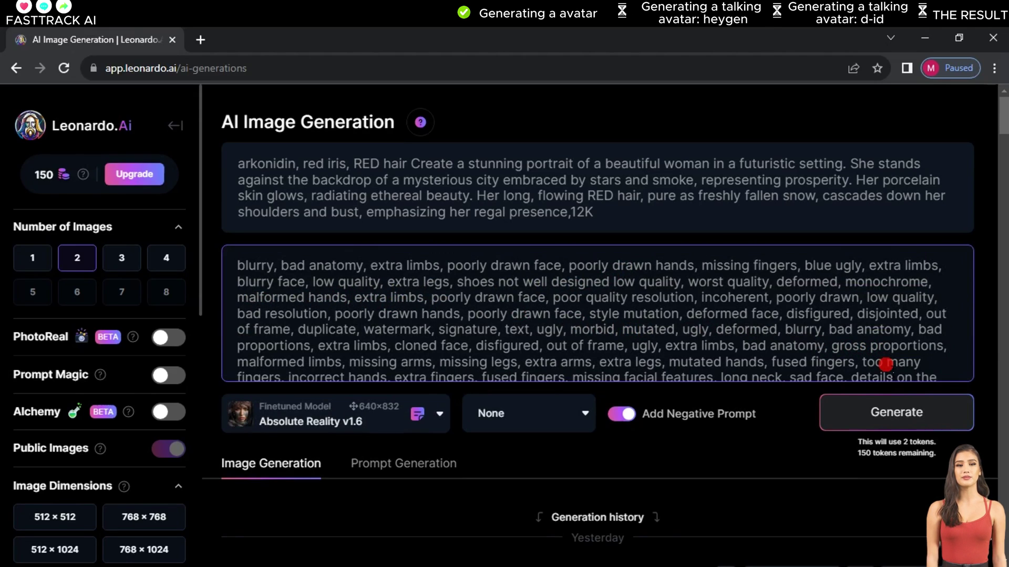
click(893, 420)
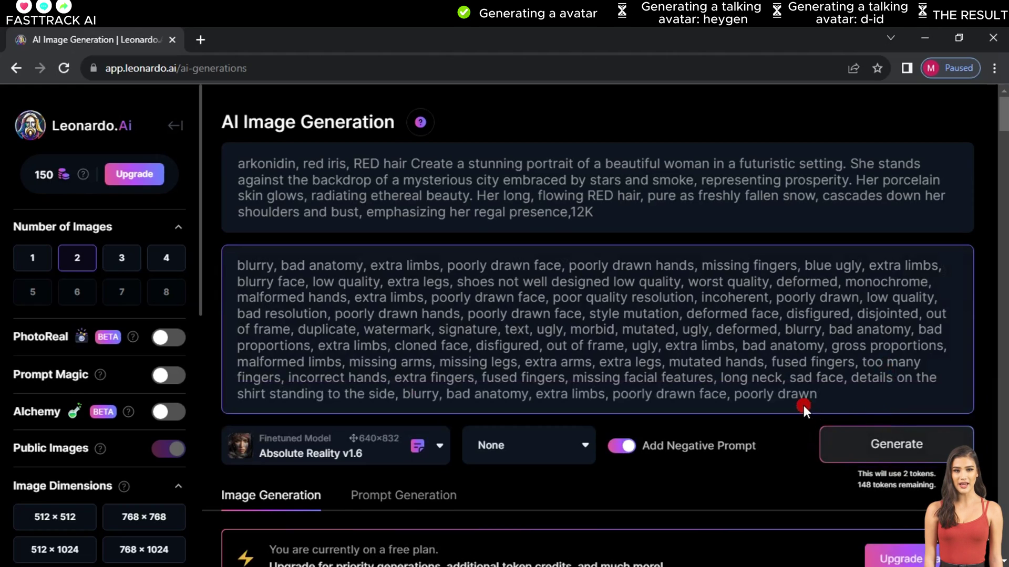
scroll(802, 405, down, 7)
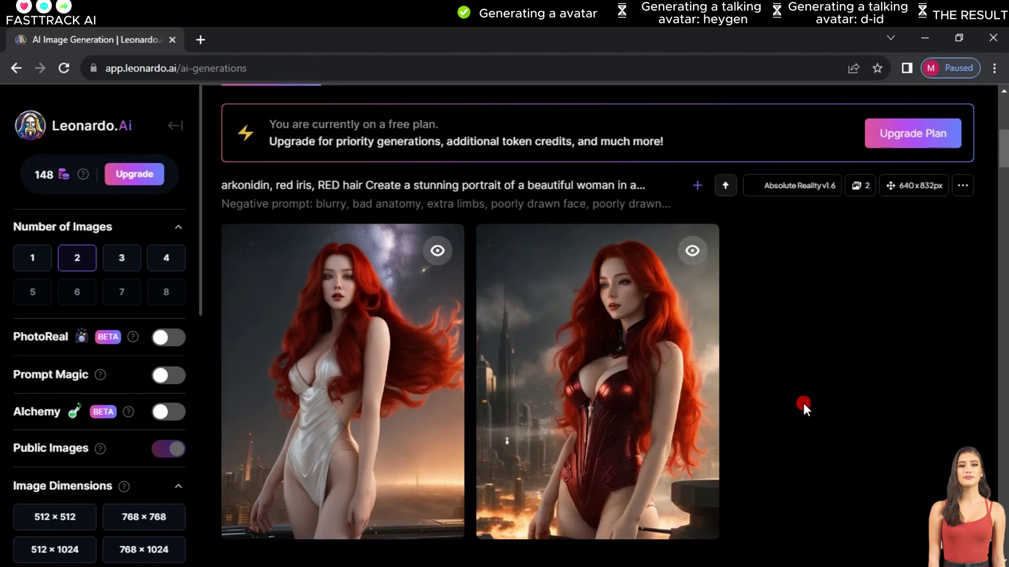
Scroll the generation history and download the left dark-background portrait
scroll(802, 400, down, 3)
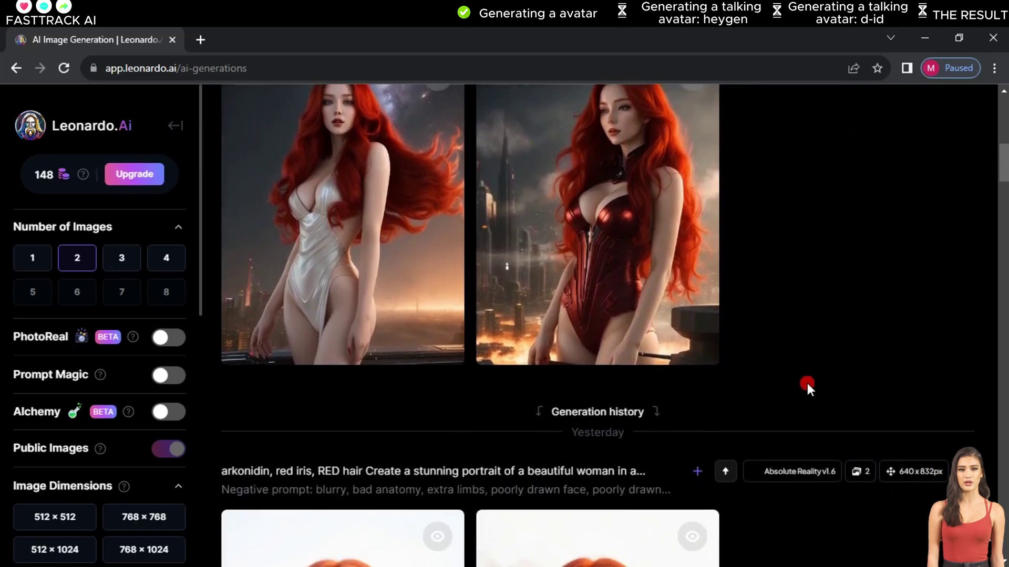
scroll(807, 387, down, 7)
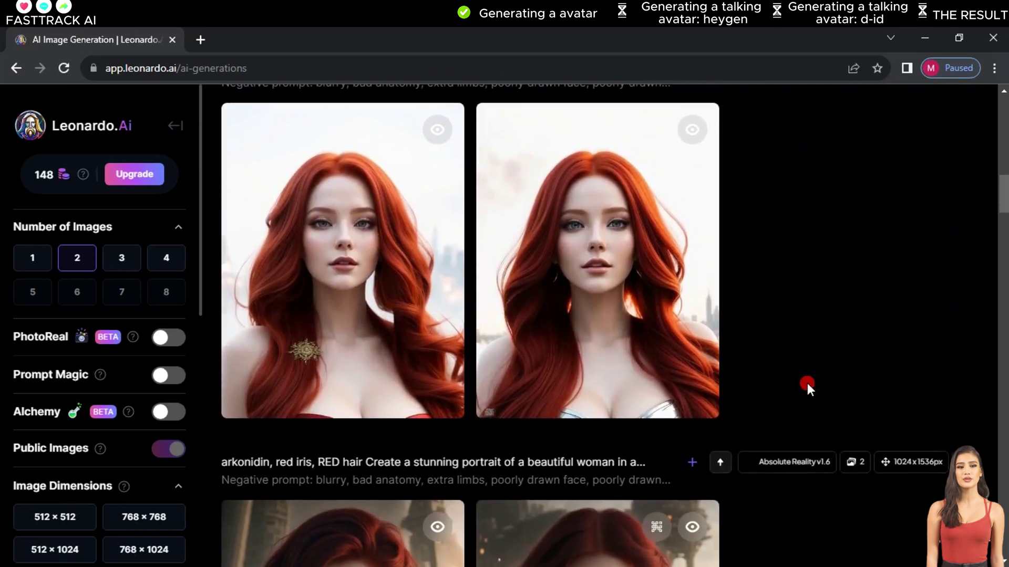
mouse_move(581, 331)
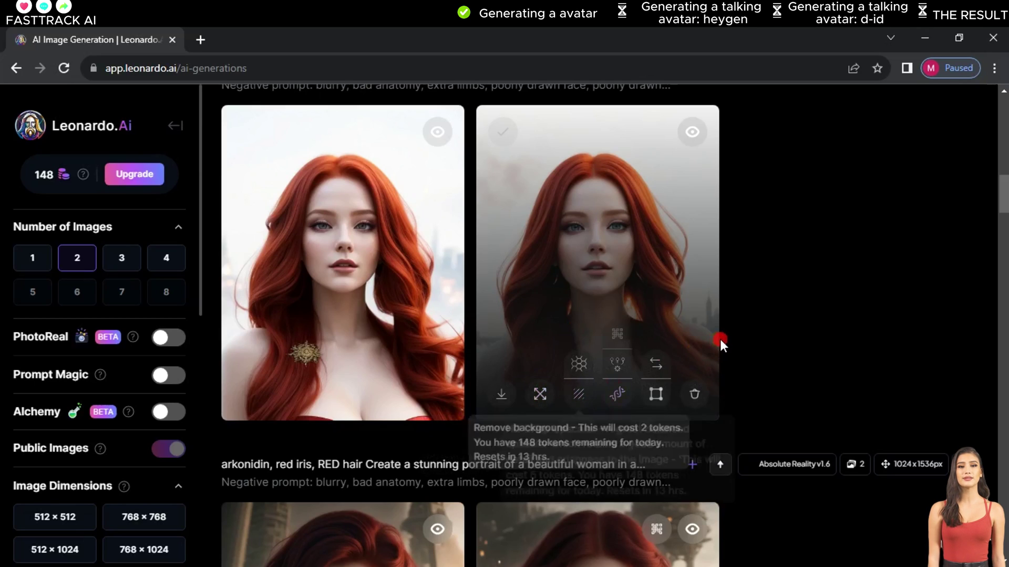
scroll(721, 342, down, 5)
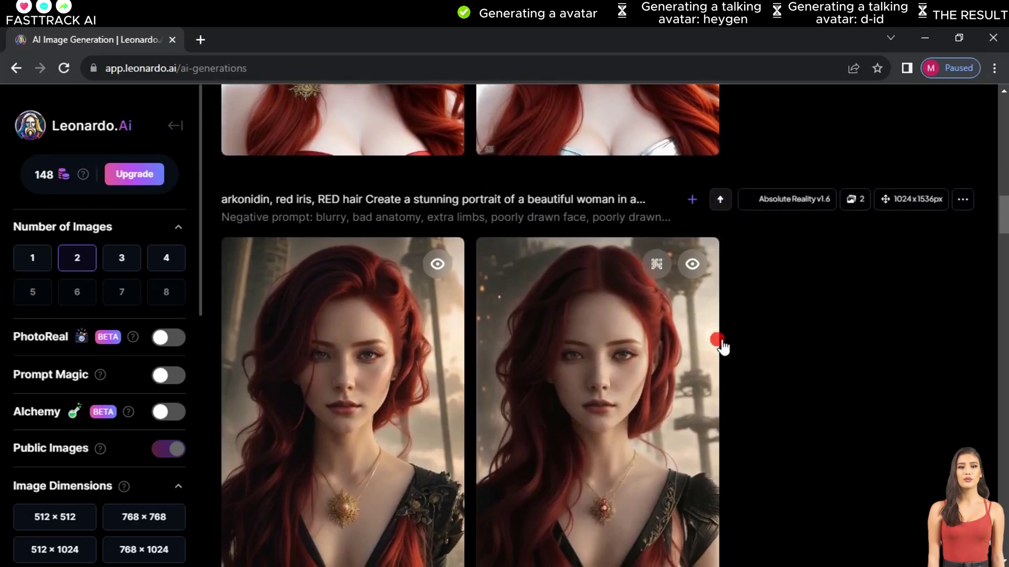
scroll(718, 340, down, 1)
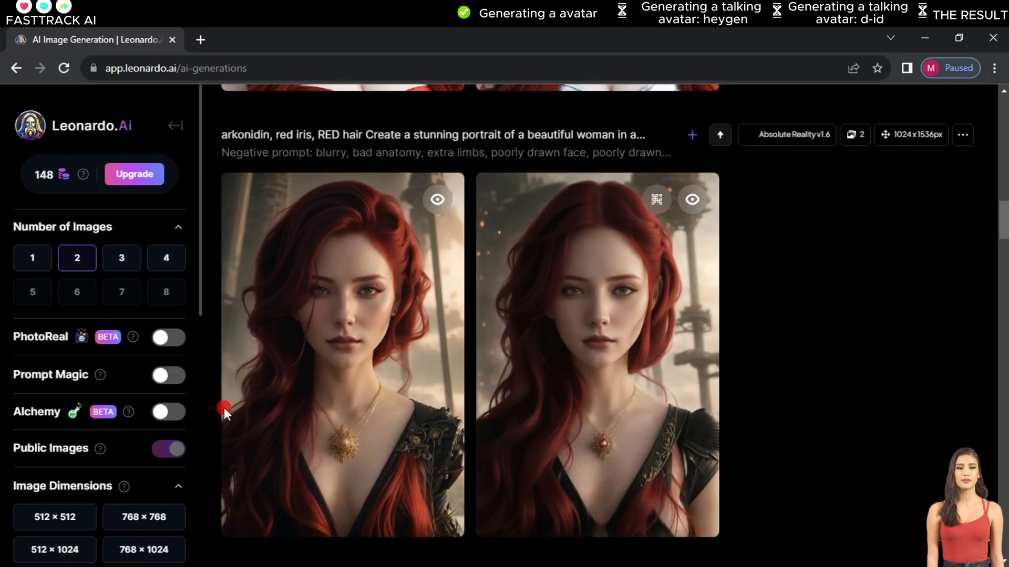
mouse_move(289, 472)
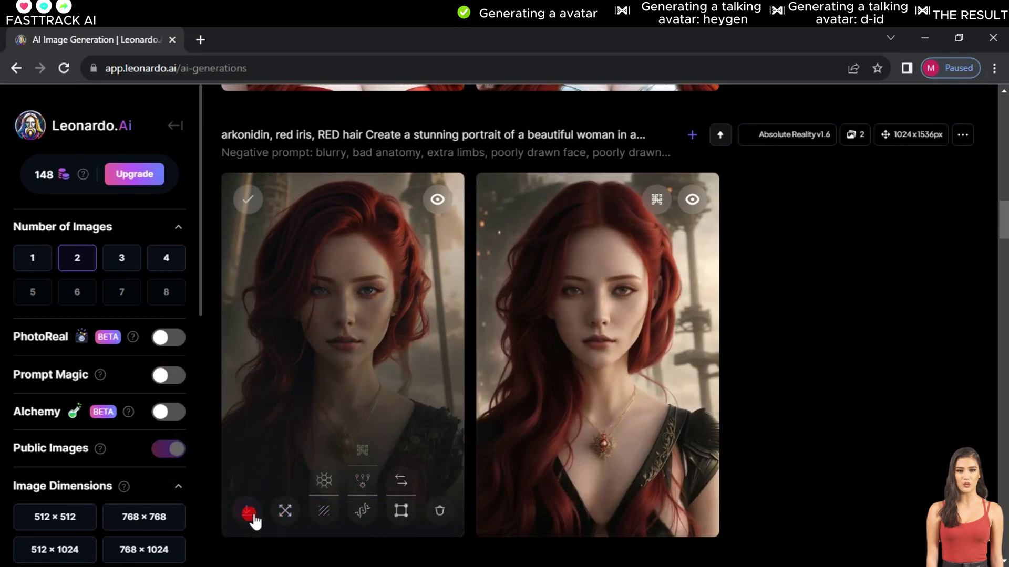
mouse_move(283, 519)
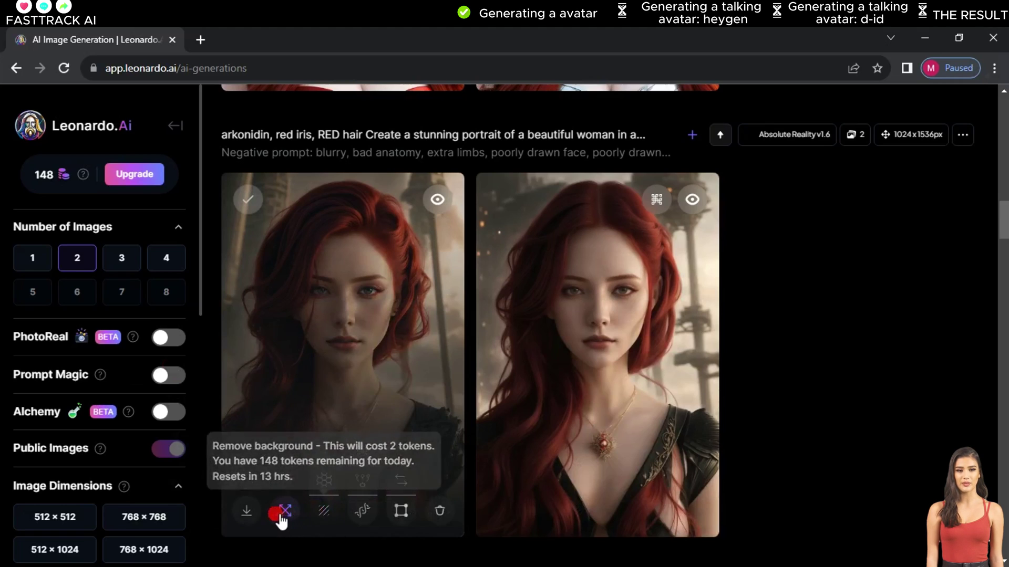
click(246, 513)
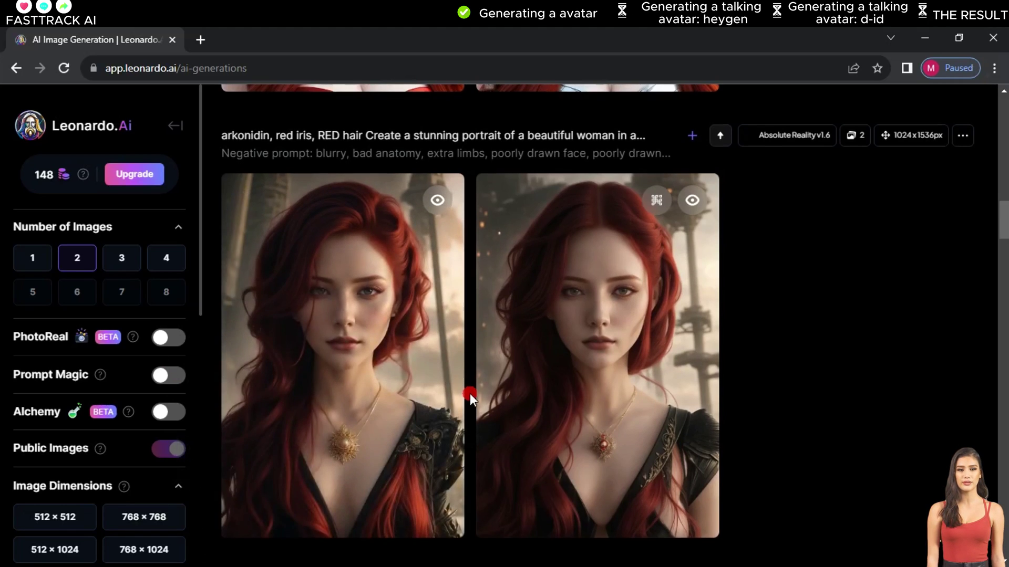
Download the white-background red-haired portrait as an Absolute_Reality JPG
scroll(469, 393, up, 3)
scroll(470, 393, up, 3)
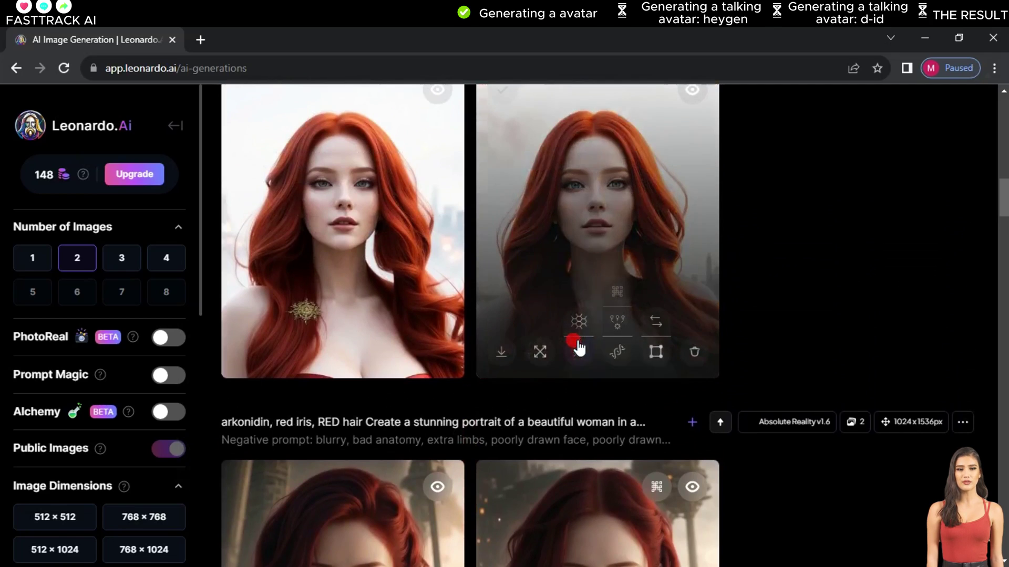
click(501, 359)
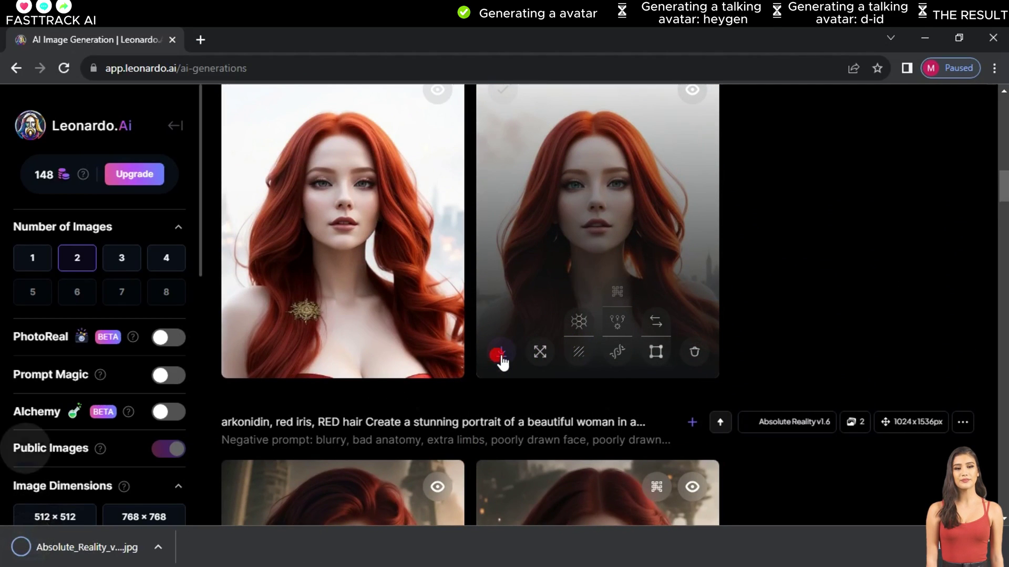
click(501, 359)
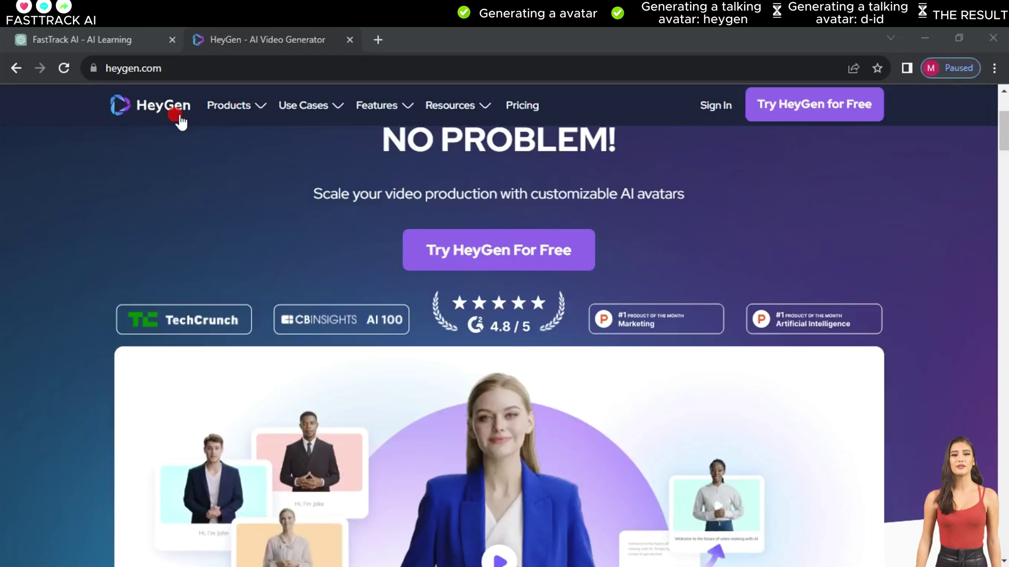
Sign in to HeyGen with email, reaching the Home dashboard with 2 free credits
click(710, 106)
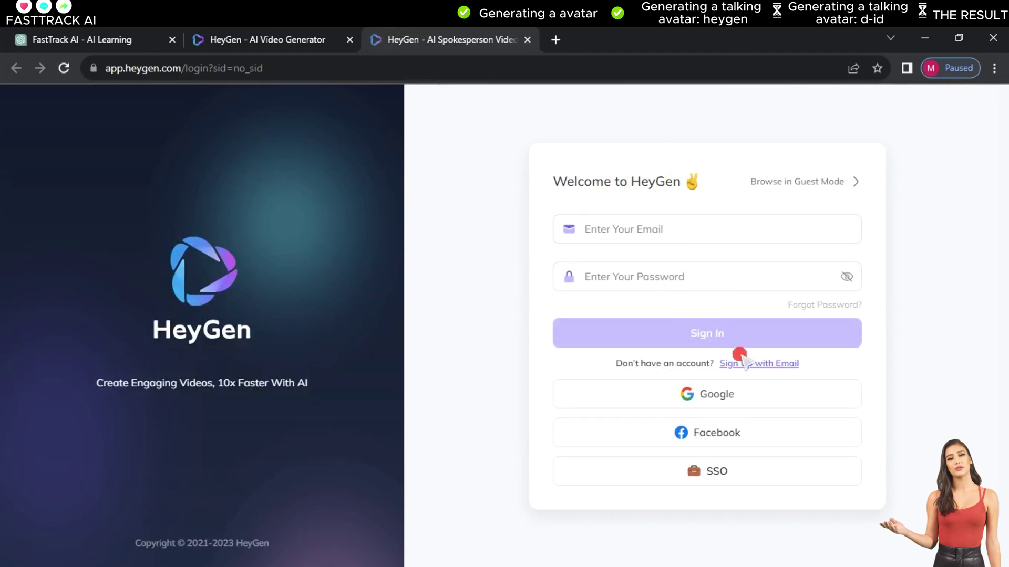
click(756, 364)
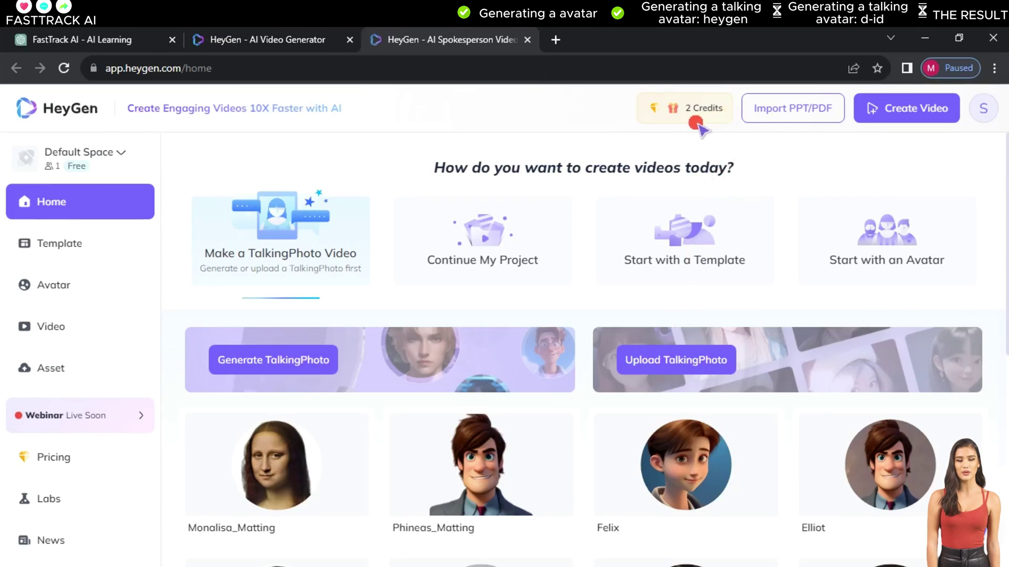
mouse_move(692, 109)
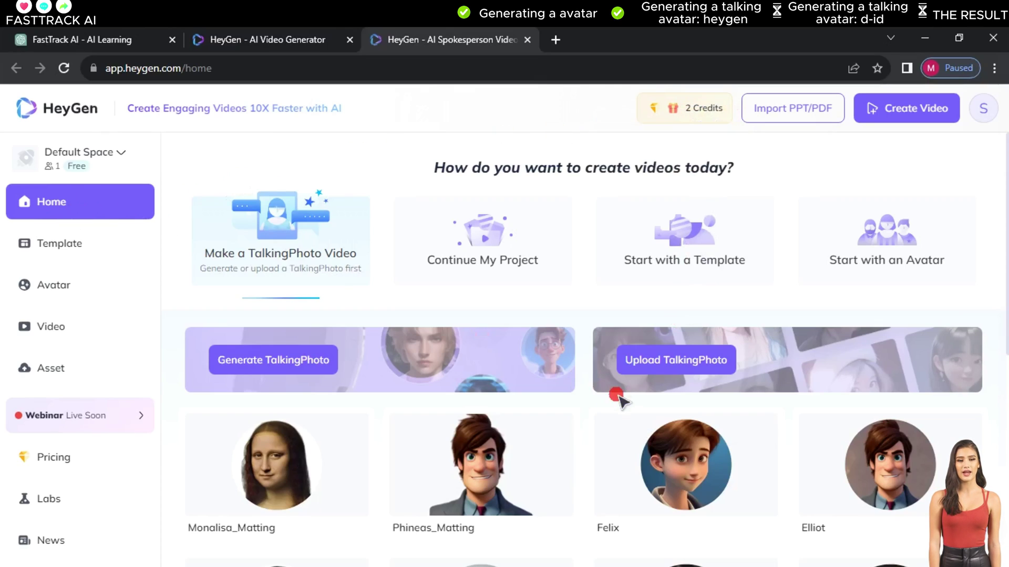
Upload the portrait 1691774231670.png as a new TalkingPhoto avatar
click(671, 366)
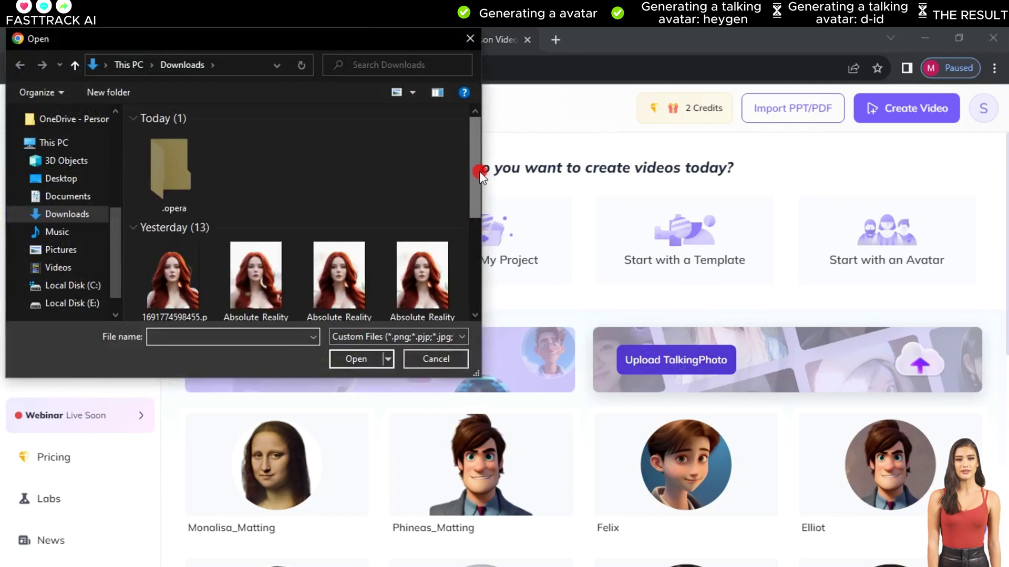
drag(473, 178, 471, 255)
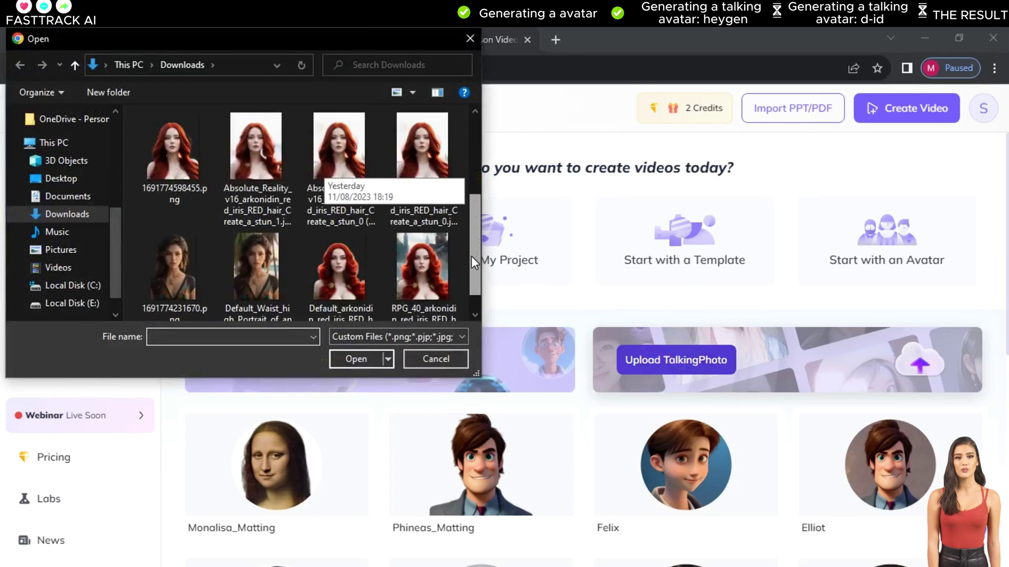
click(183, 265)
click(352, 358)
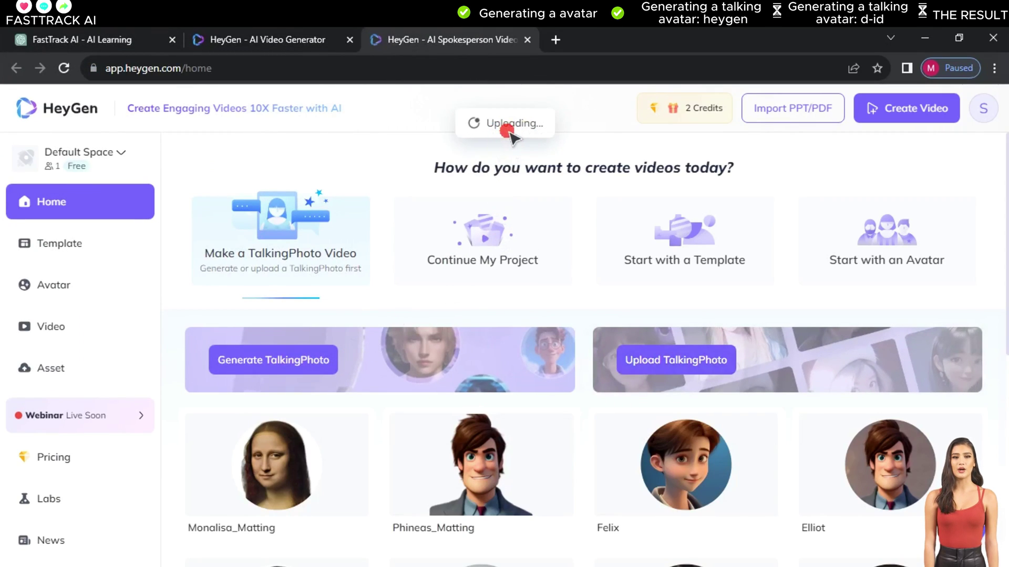
Open Edit Avatar for the new TalkingPhoto avatar
mouse_move(299, 478)
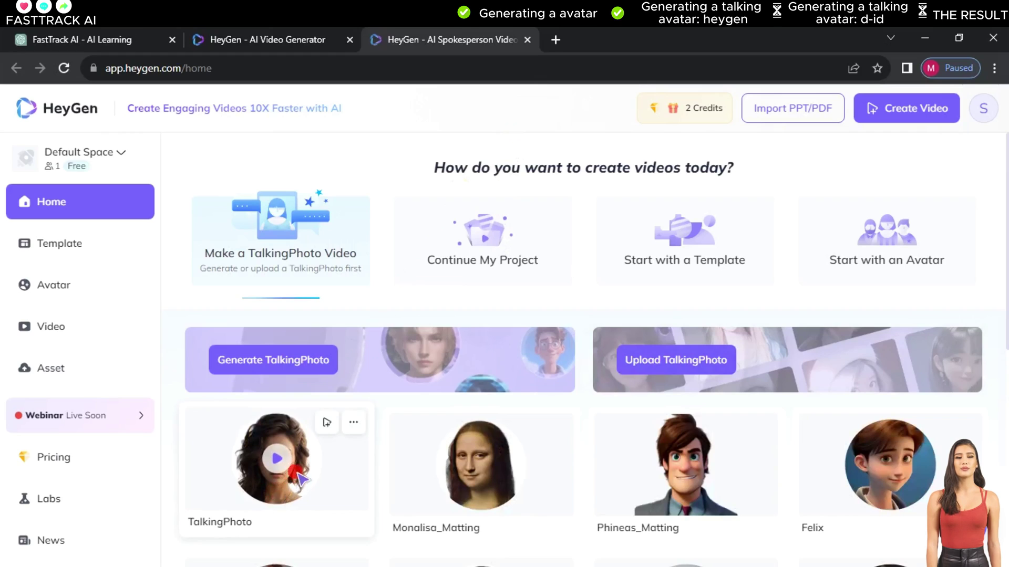
click(354, 435)
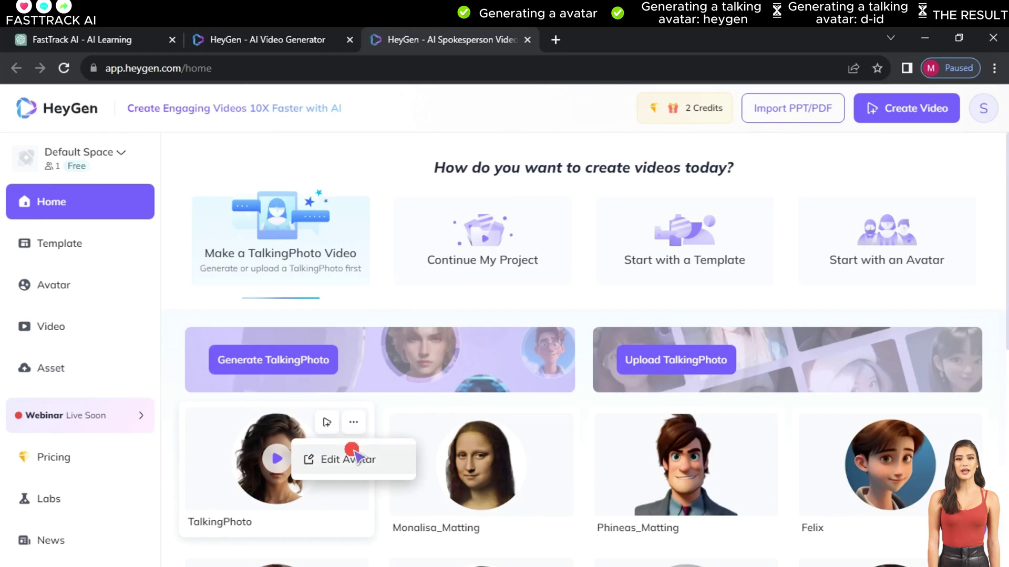
click(356, 460)
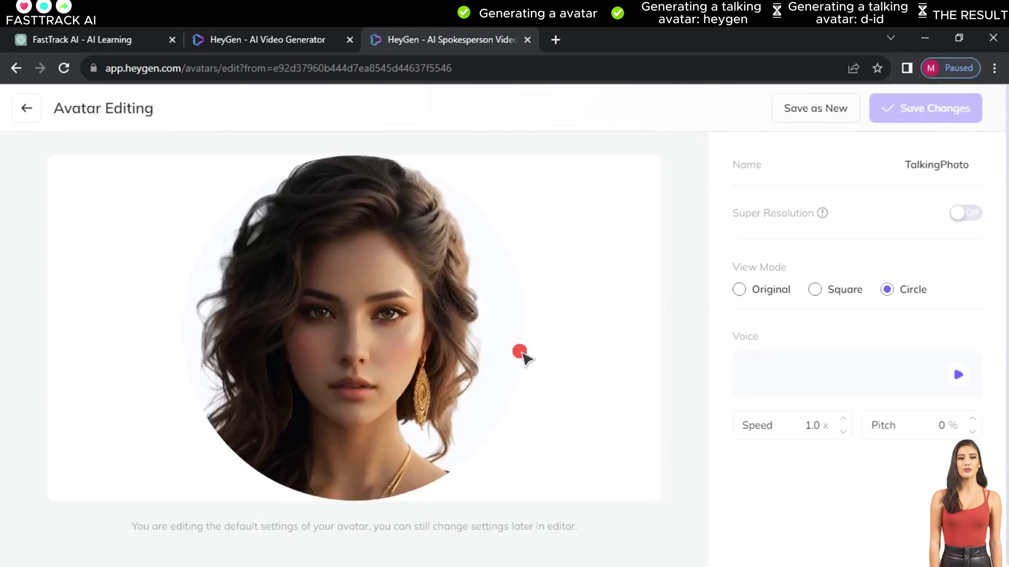
Set view mode to Original, turn on Super Resolution, and rename the avatar FASTTRAK AI
click(739, 289)
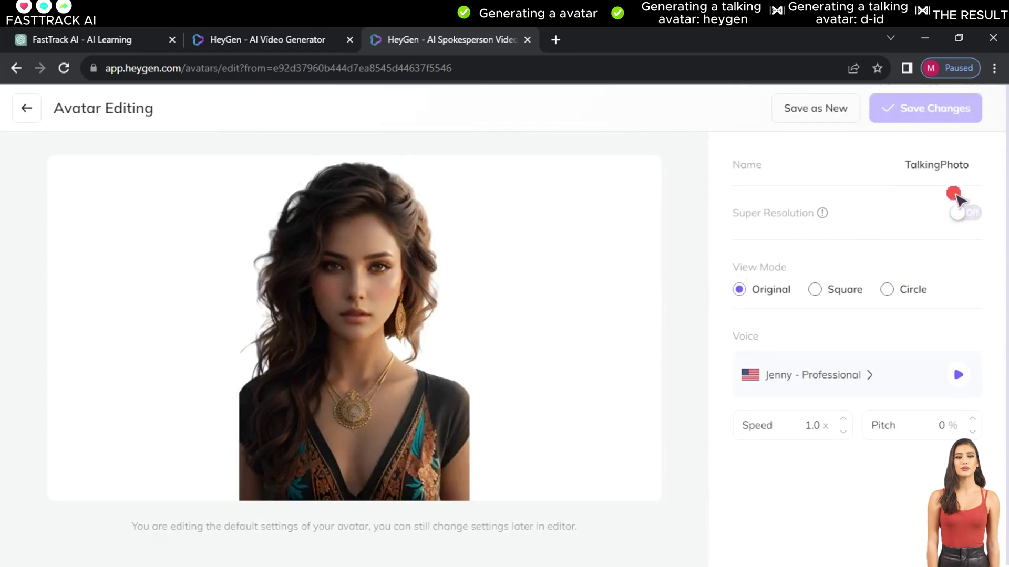
click(973, 215)
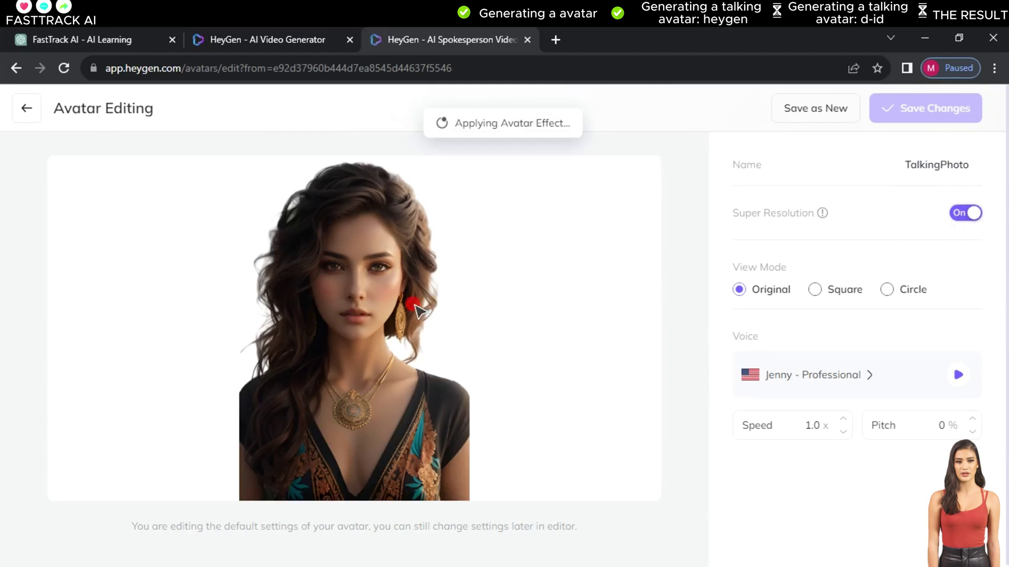
click(928, 166)
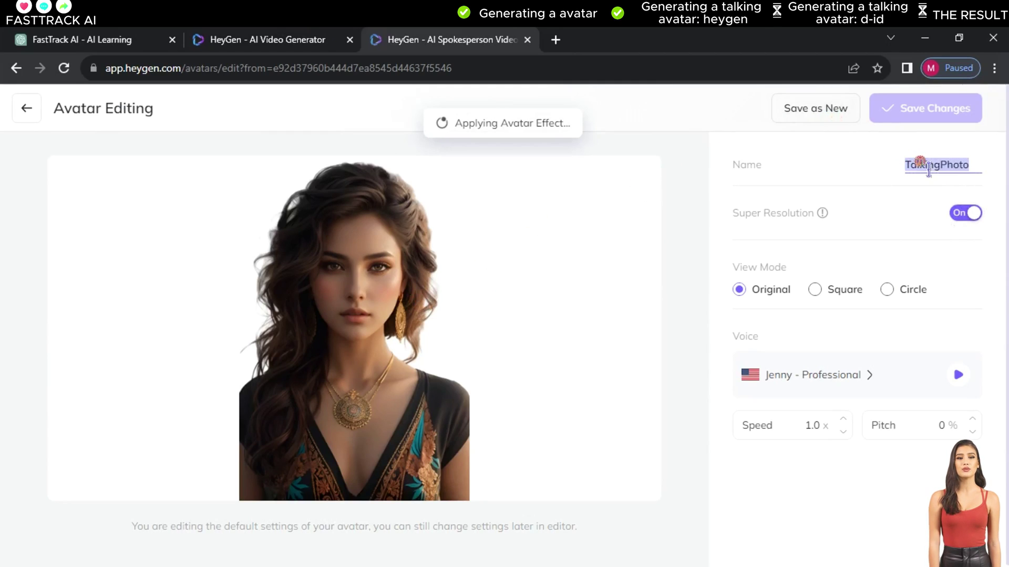
text(FQSTY)
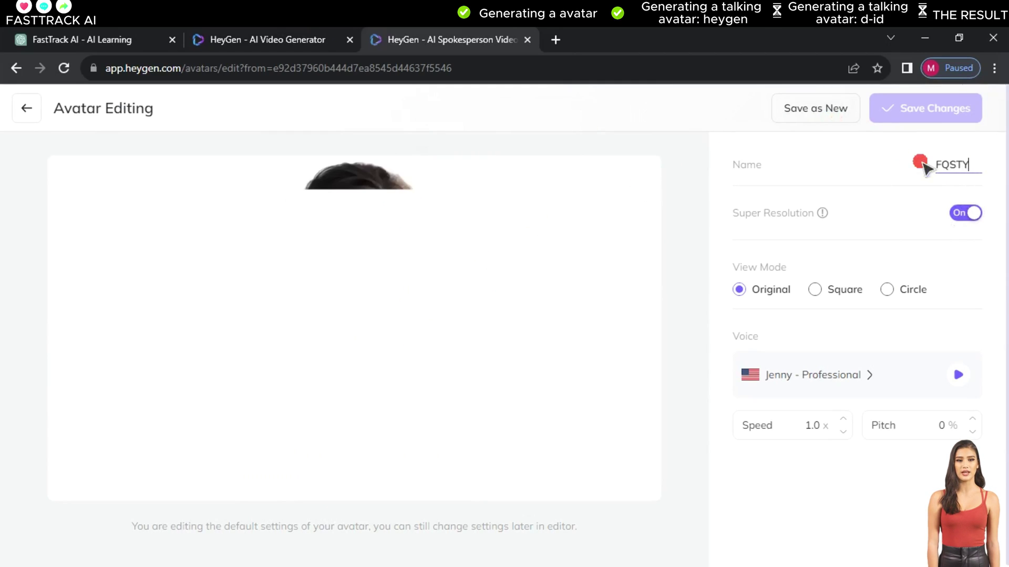
key(BackSpace)
key(BackSpace)
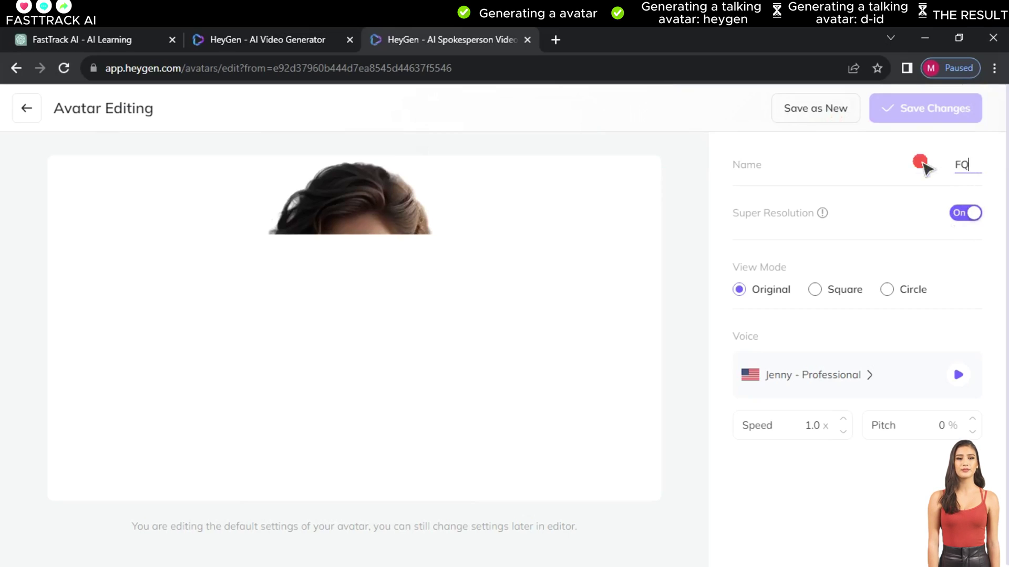
key(BackSpace)
text(ASTTRAK AI)
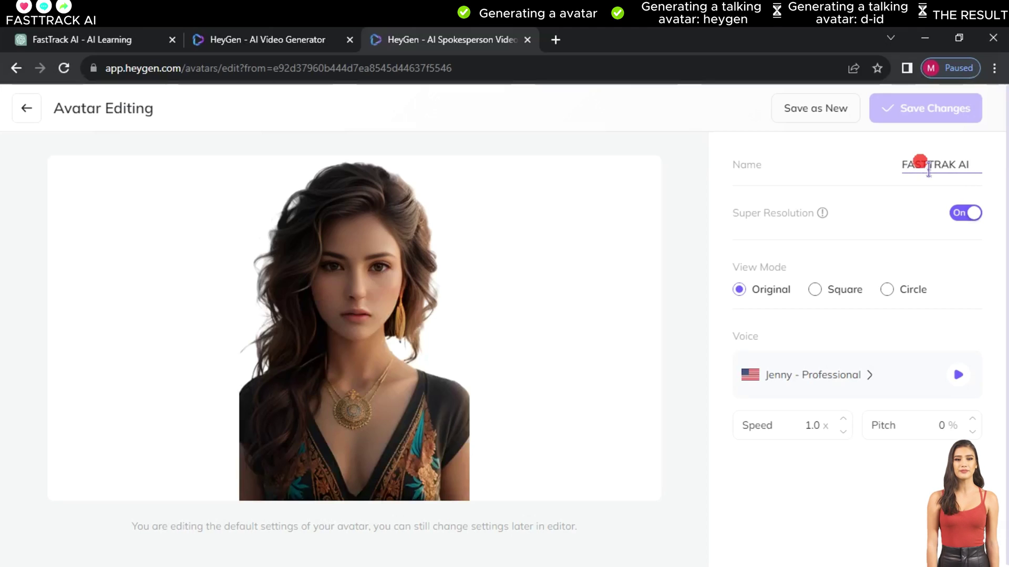
Save the avatar as a new one and return to the Home dashboard
click(812, 111)
click(809, 109)
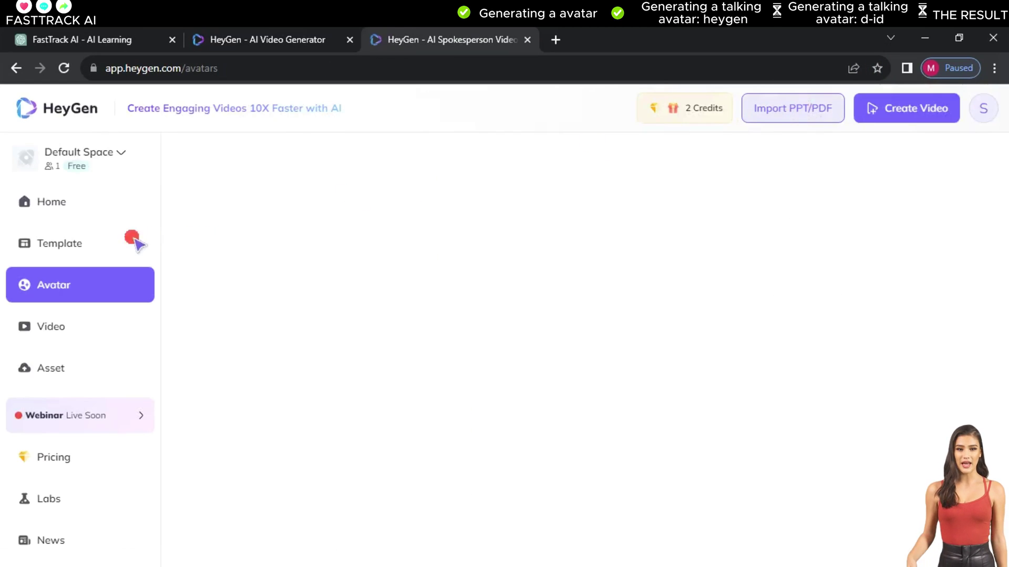
click(64, 202)
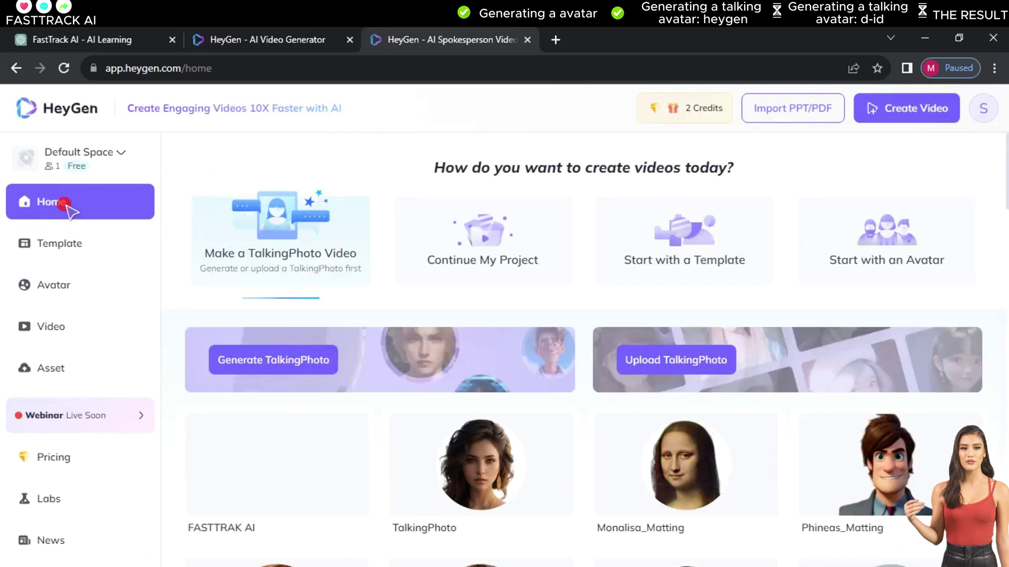
Start a 1080 x 1920 portrait video with the FASTTRAK AI avatar, then switch to ChatGPT
mouse_move(270, 457)
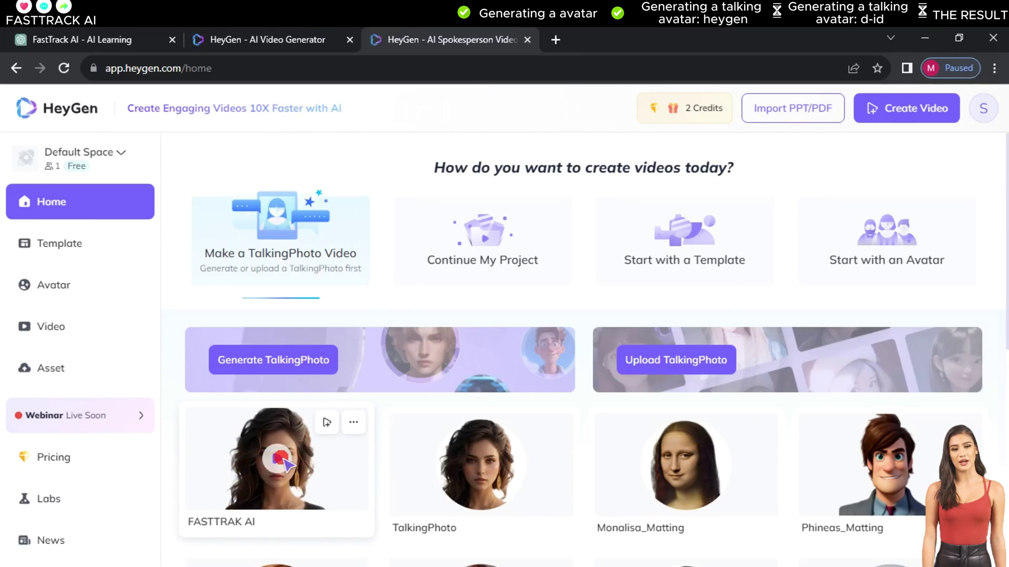
click(284, 460)
click(580, 556)
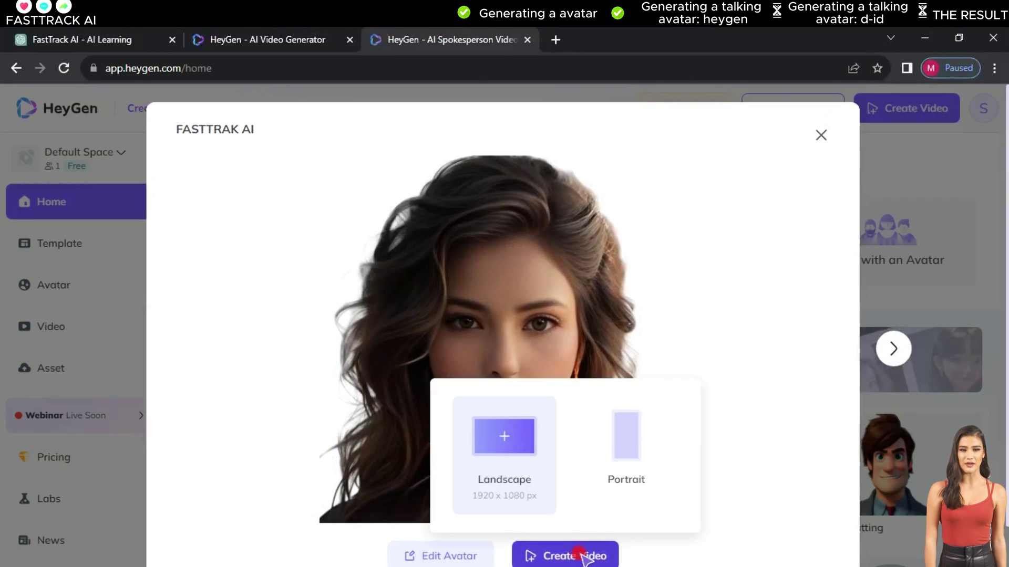
click(617, 486)
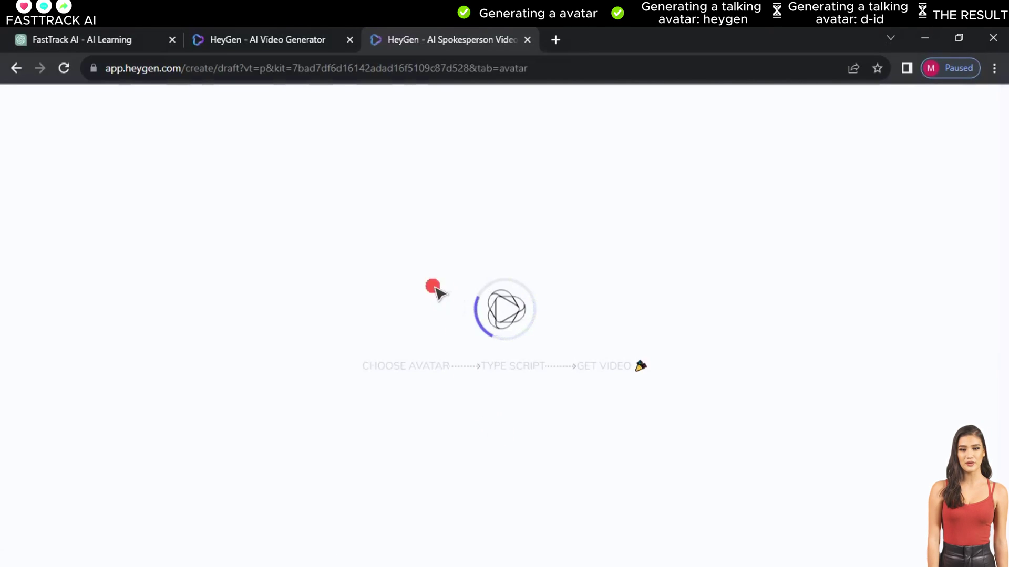
click(83, 35)
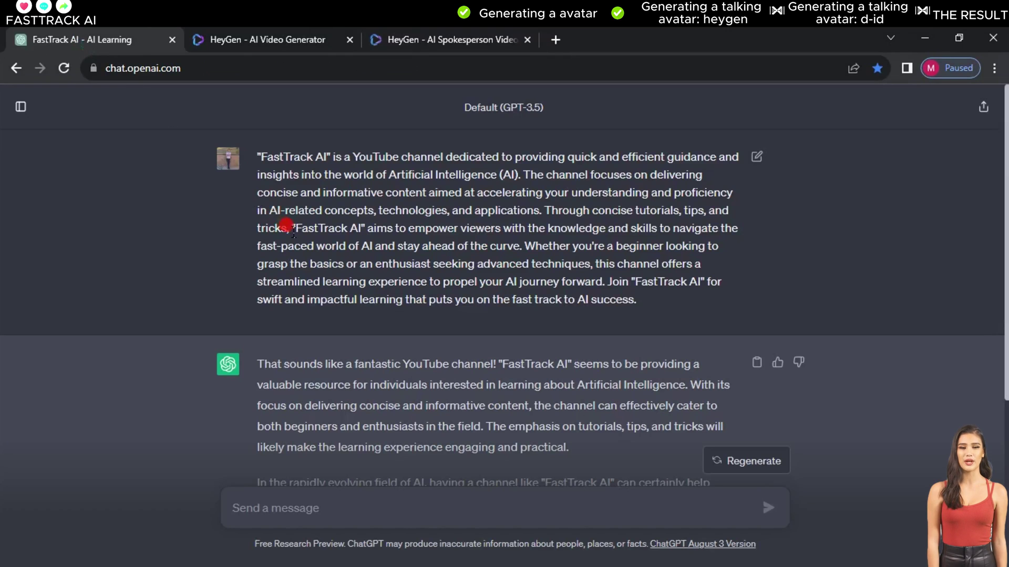
Copy the first sentences of the FastTrack AI channel description and go back to HeyGen
drag(337, 188, 372, 217)
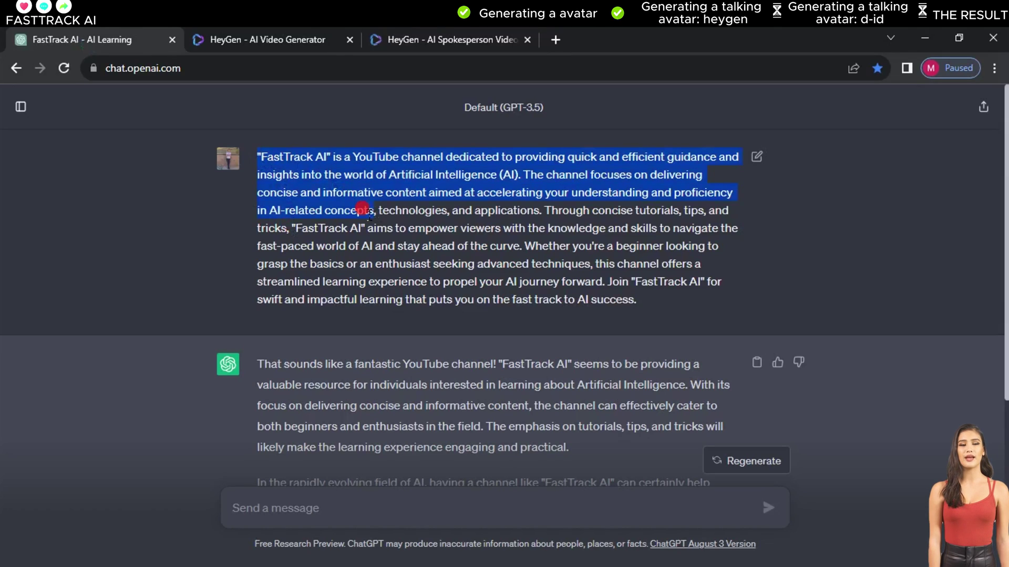
right_click(361, 207)
click(371, 217)
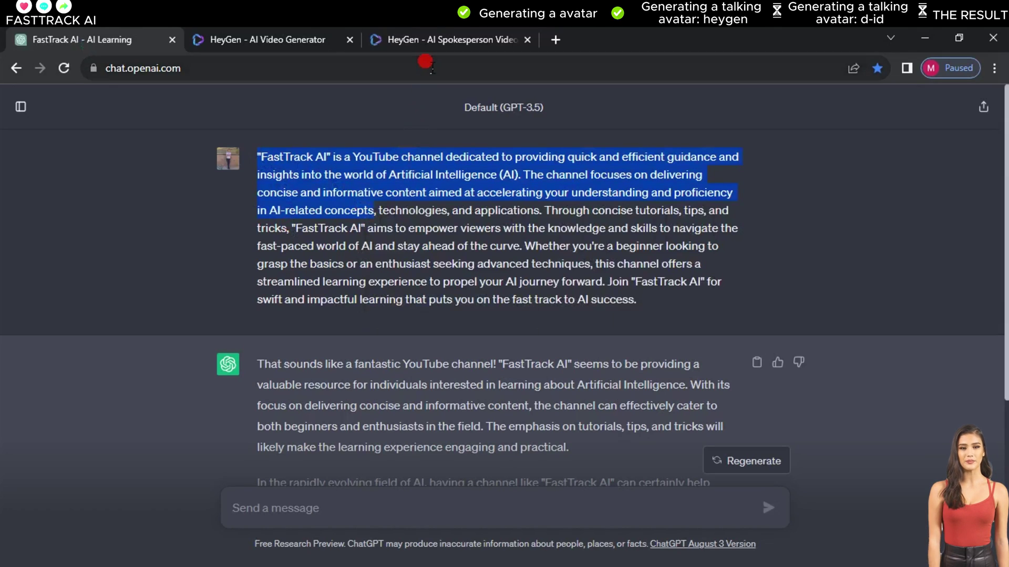
click(426, 42)
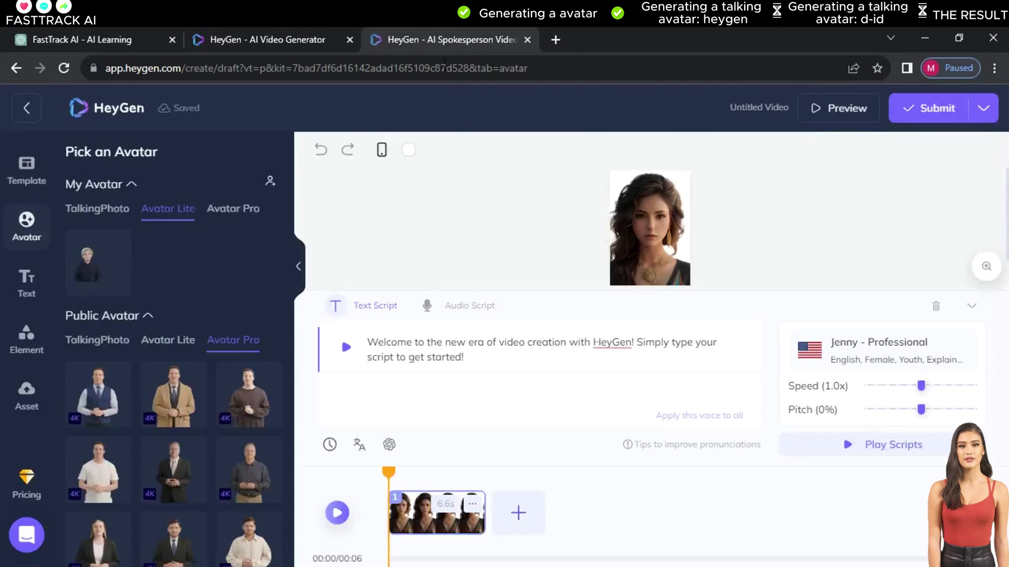
Replace the sample script with the pasted plain-text description, preview it, and submit the video
click(478, 356)
key(ctrl+a)
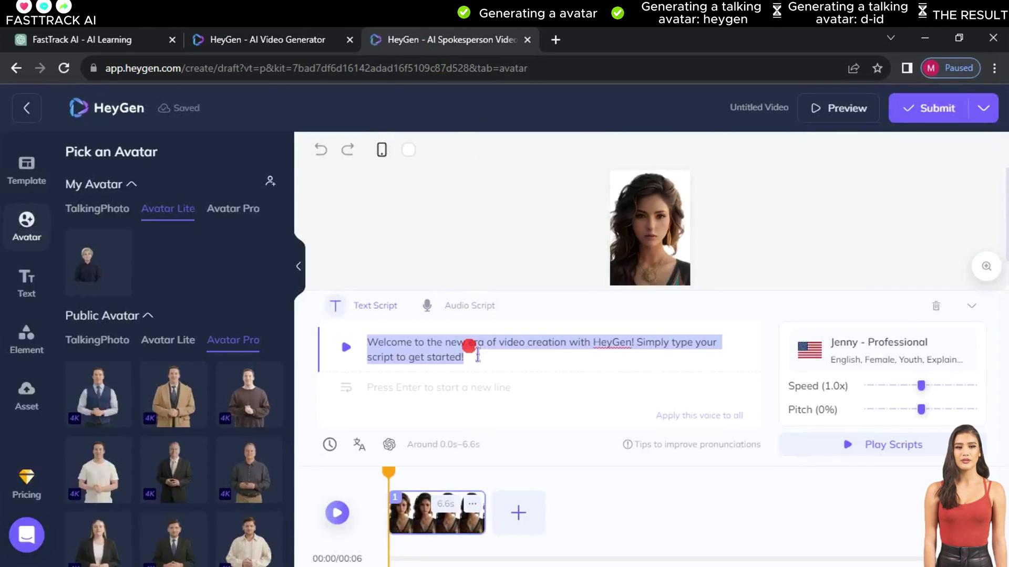
right_click(477, 356)
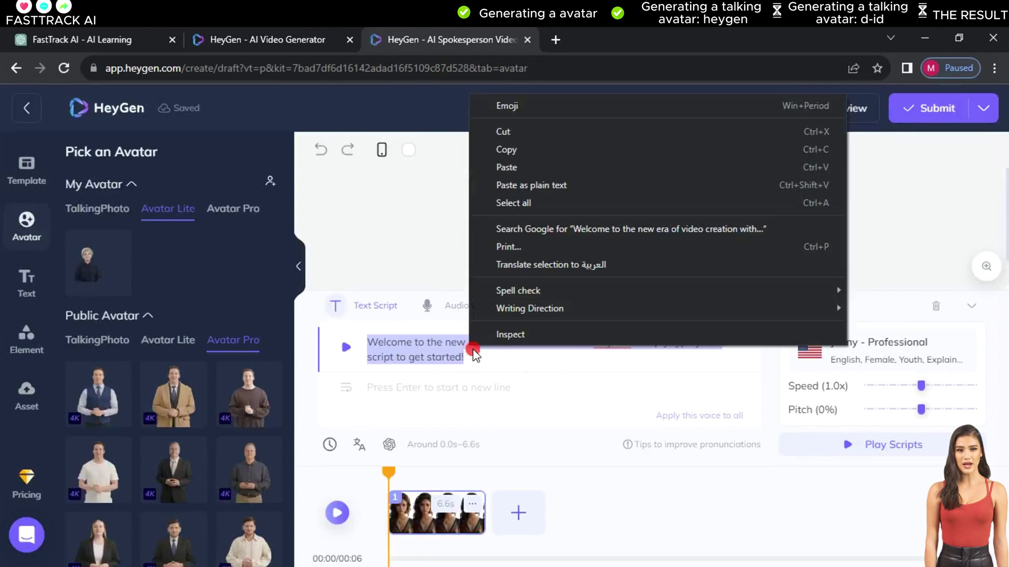
click(531, 176)
click(876, 440)
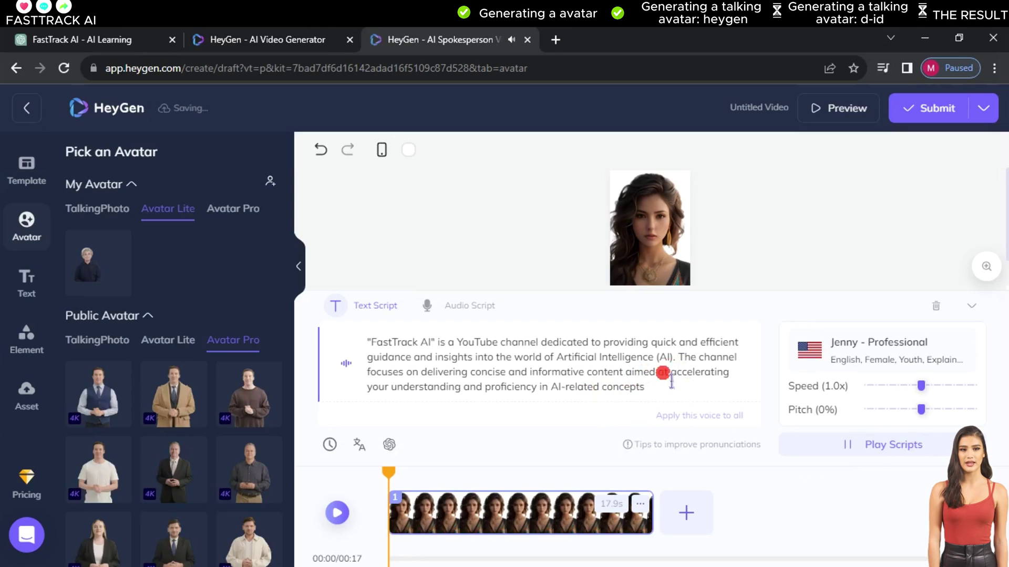
click(936, 112)
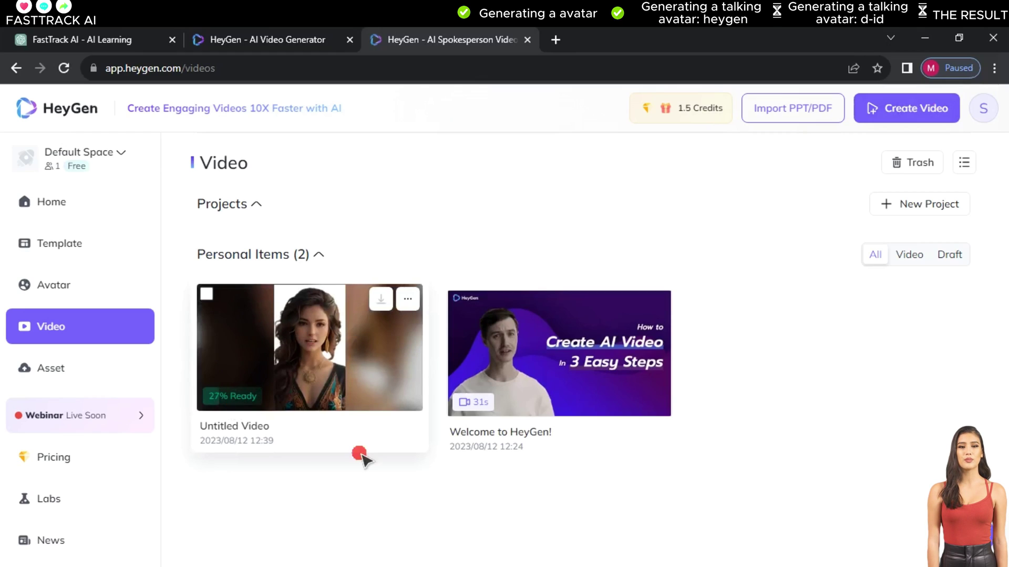
Play the Untitled Video, switch captions off, and download the original 1080P MP4
click(319, 359)
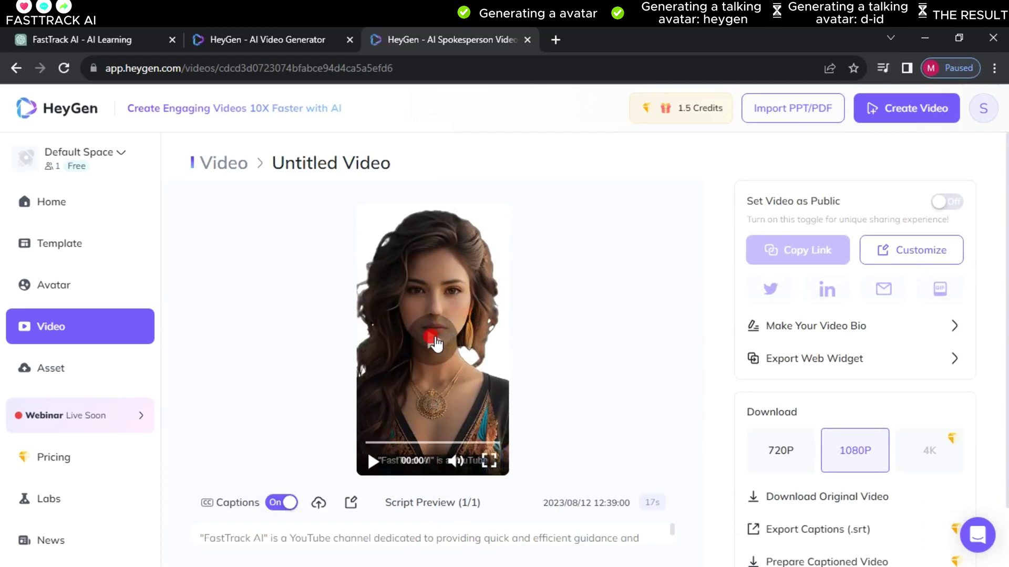
click(443, 339)
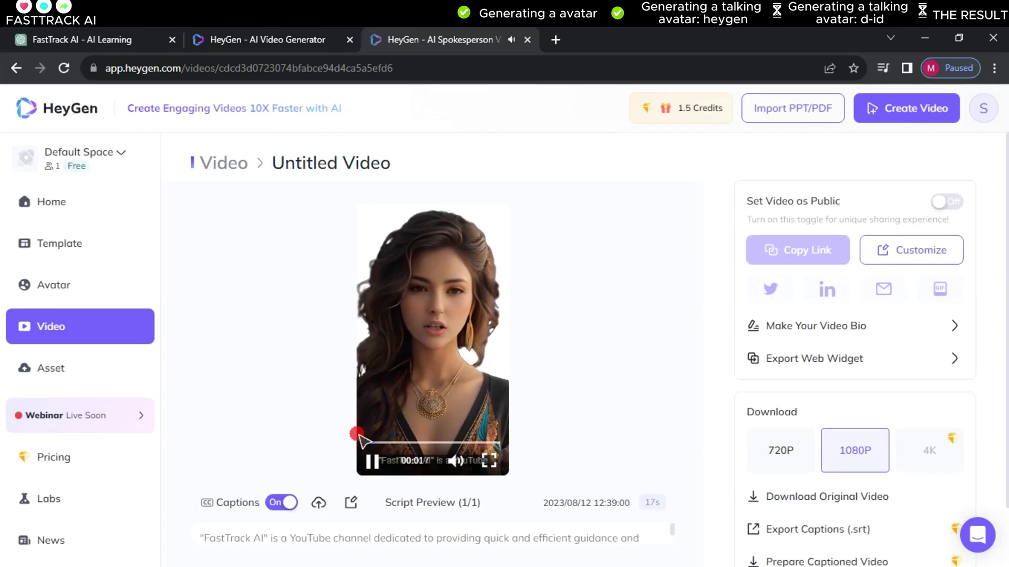
click(289, 504)
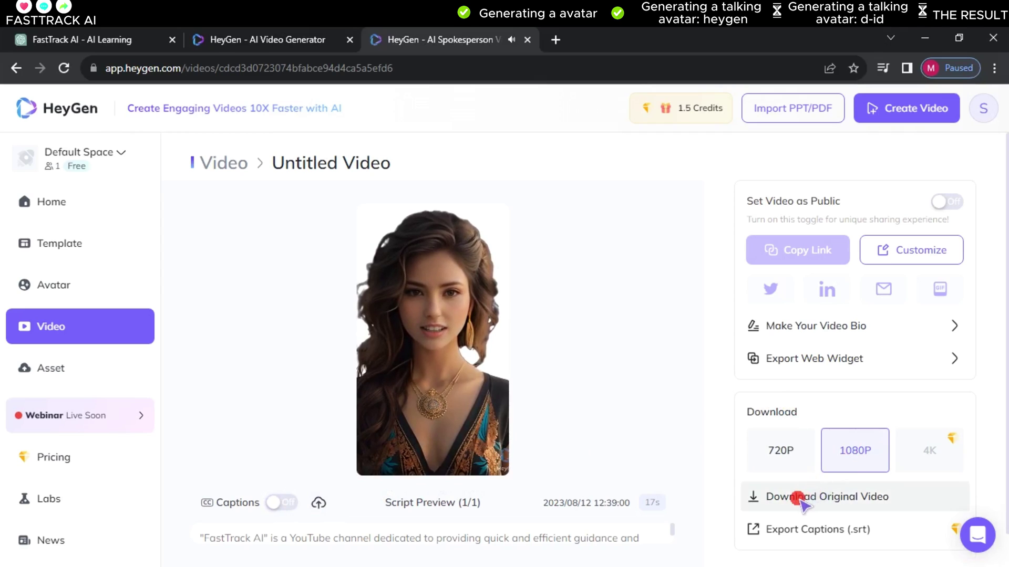
click(817, 496)
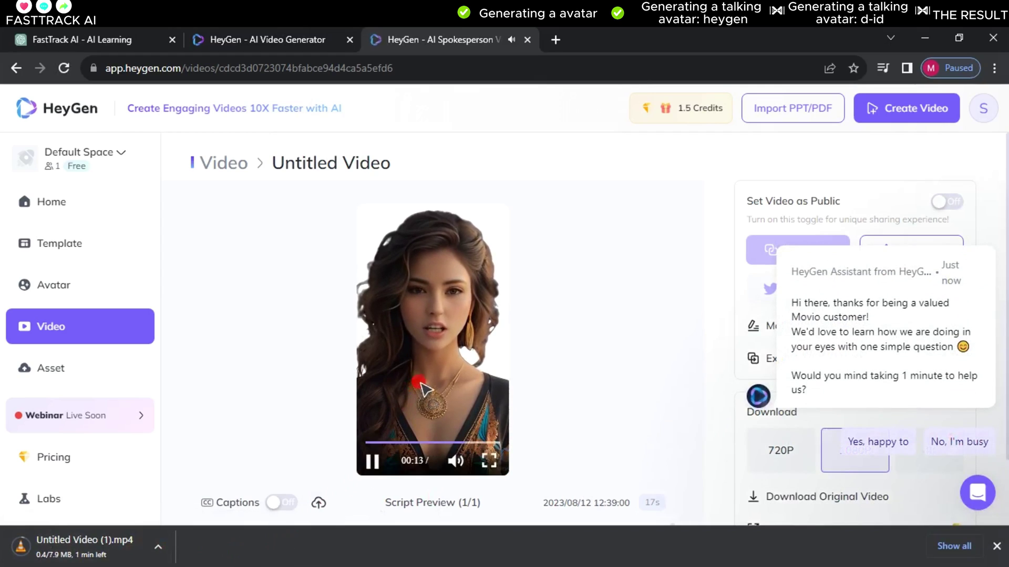
click(375, 462)
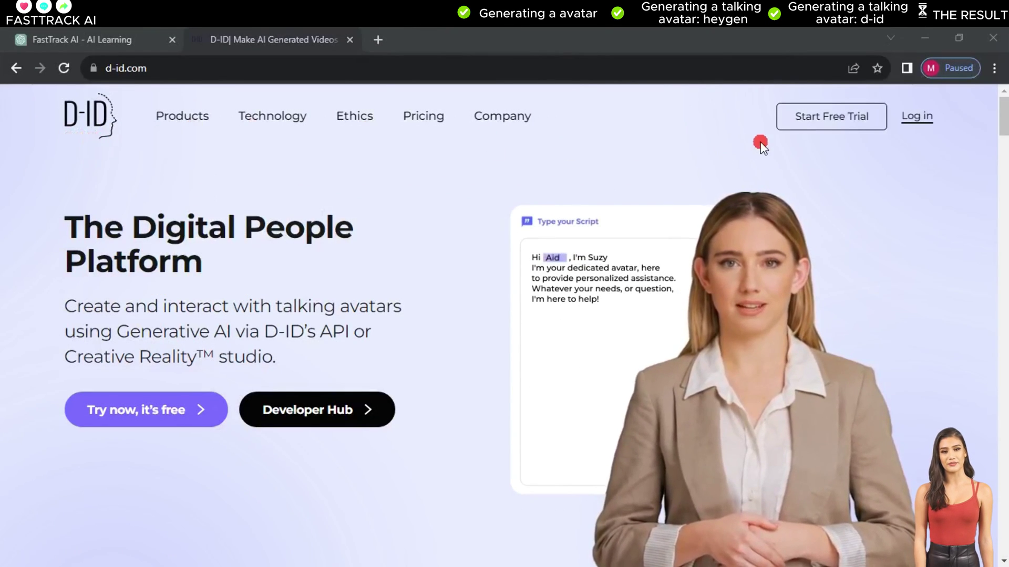
Start D-ID's free trial and sign up for a new account from the Guest menu
click(828, 120)
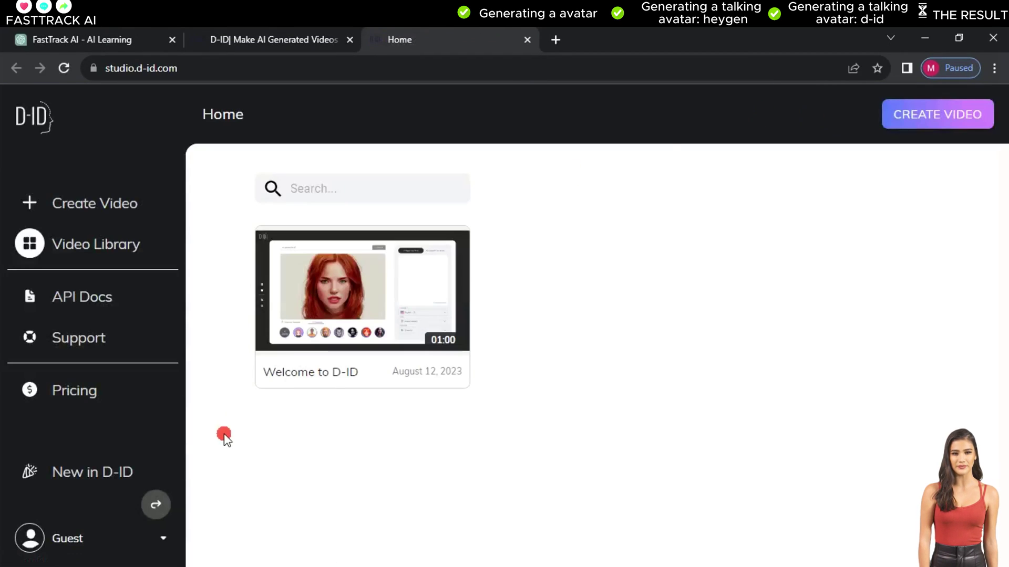
click(169, 541)
click(85, 480)
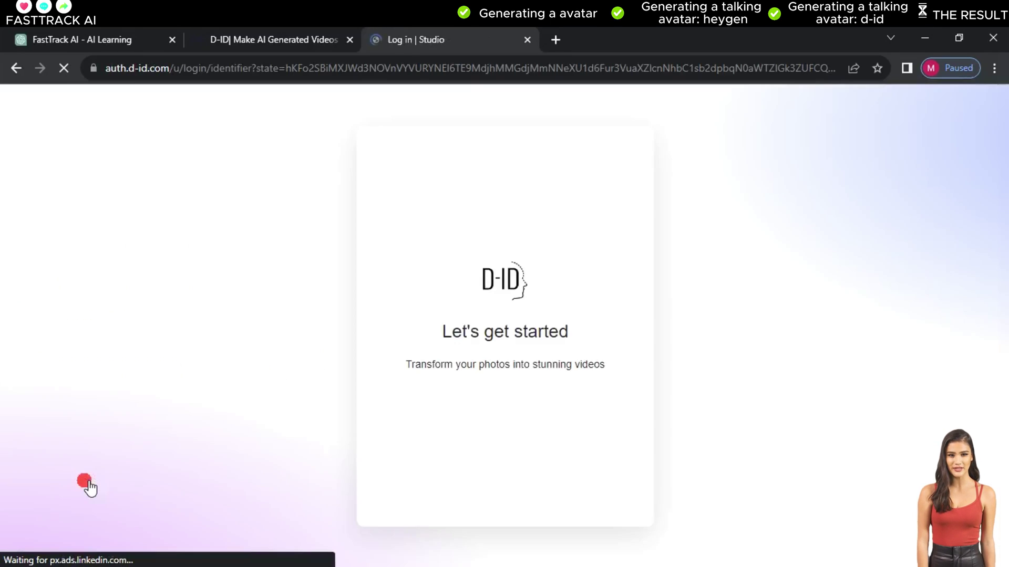
click(462, 405)
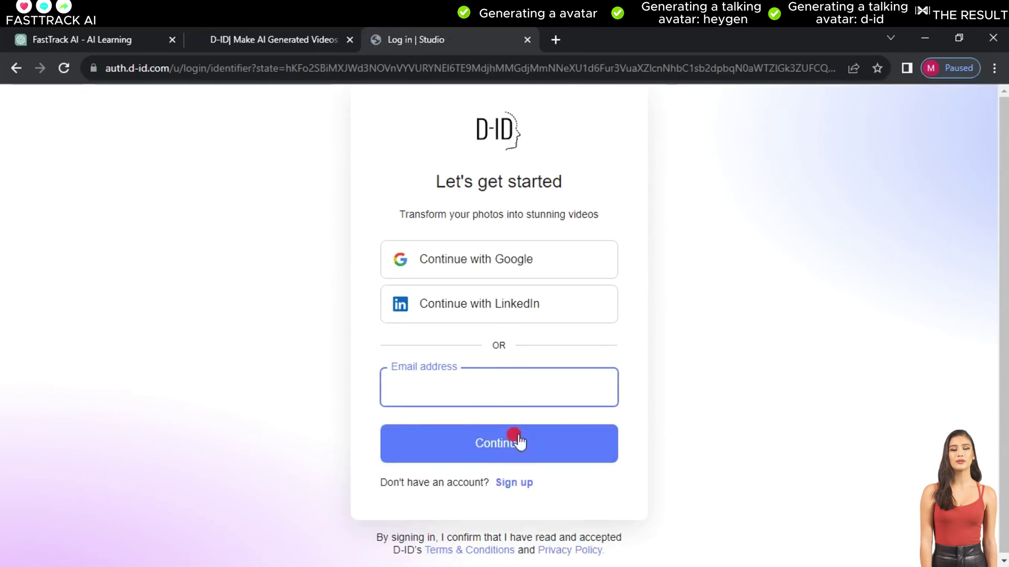
click(514, 483)
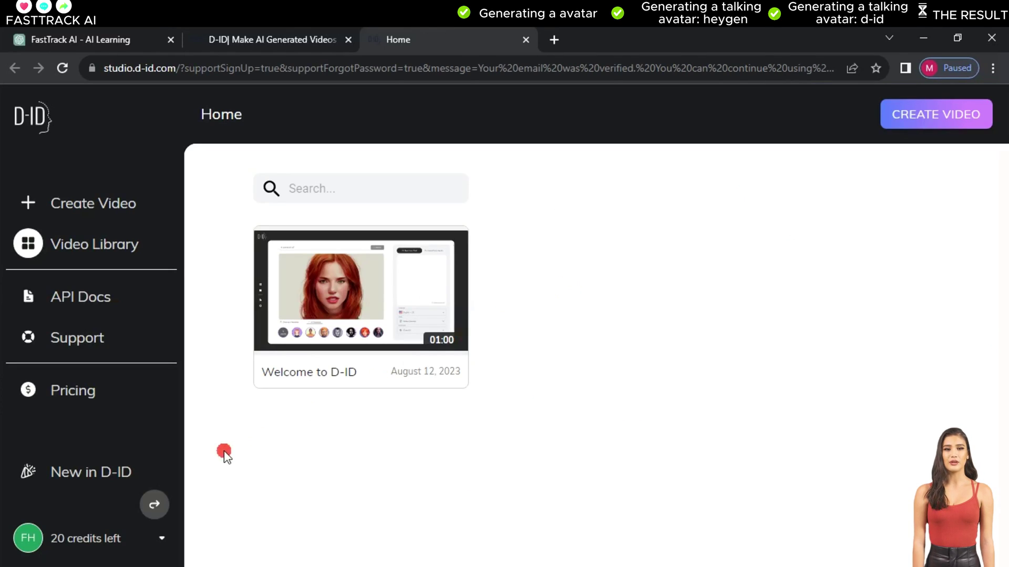
Start a new D-ID video with the uploaded 1691774231670.png portrait as presenter
click(935, 116)
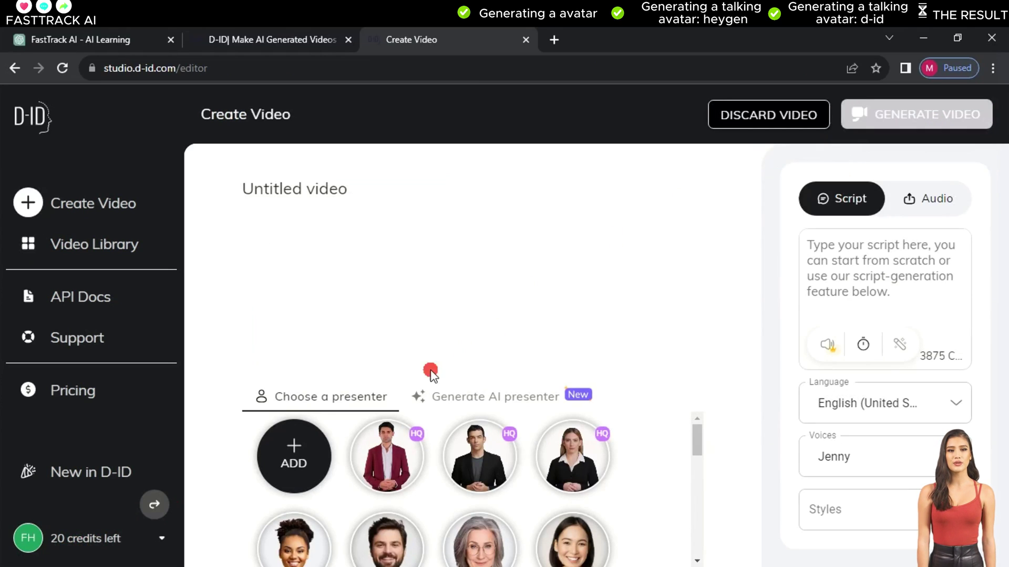
click(284, 460)
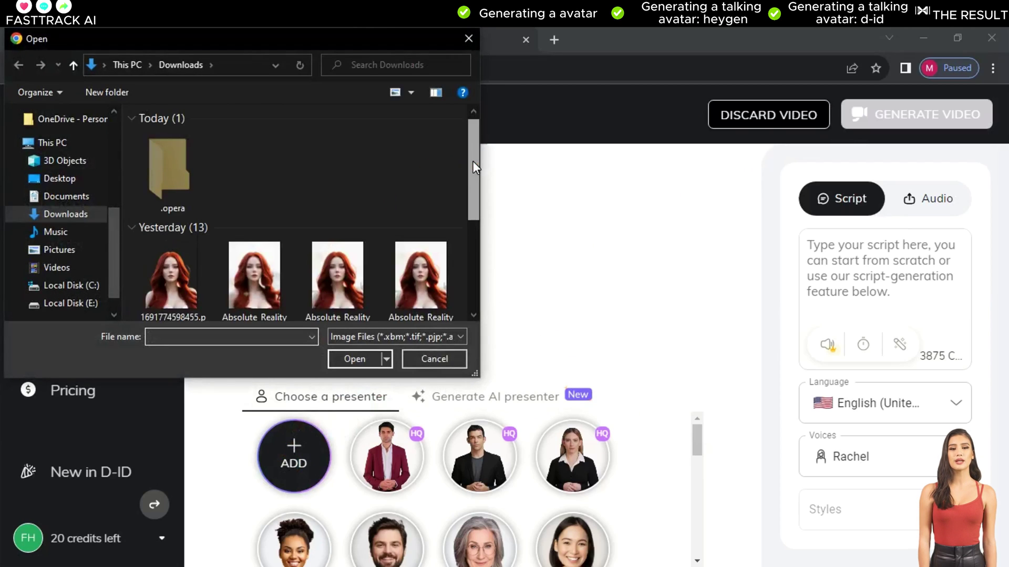
drag(472, 161, 480, 247)
click(204, 223)
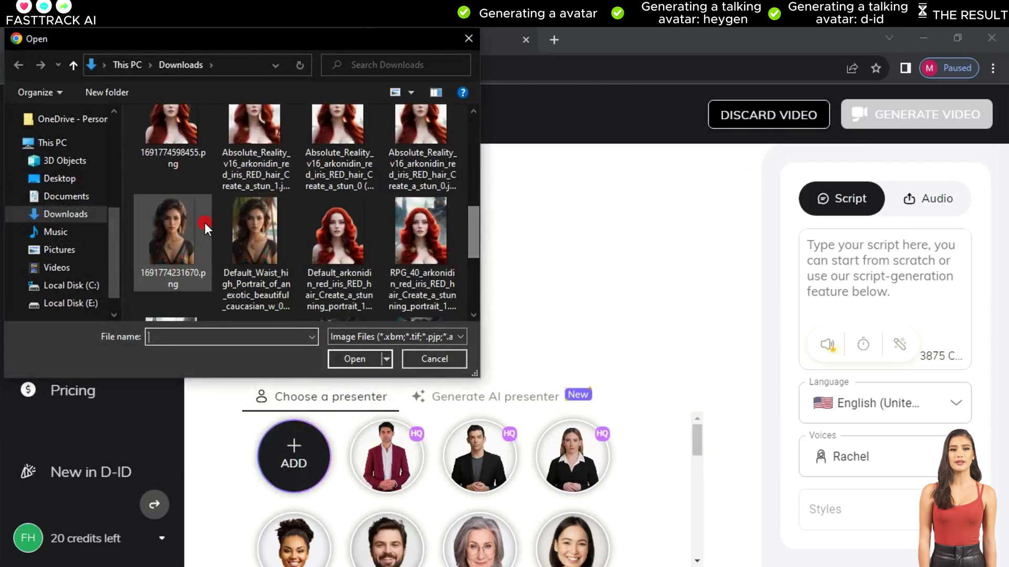
click(171, 236)
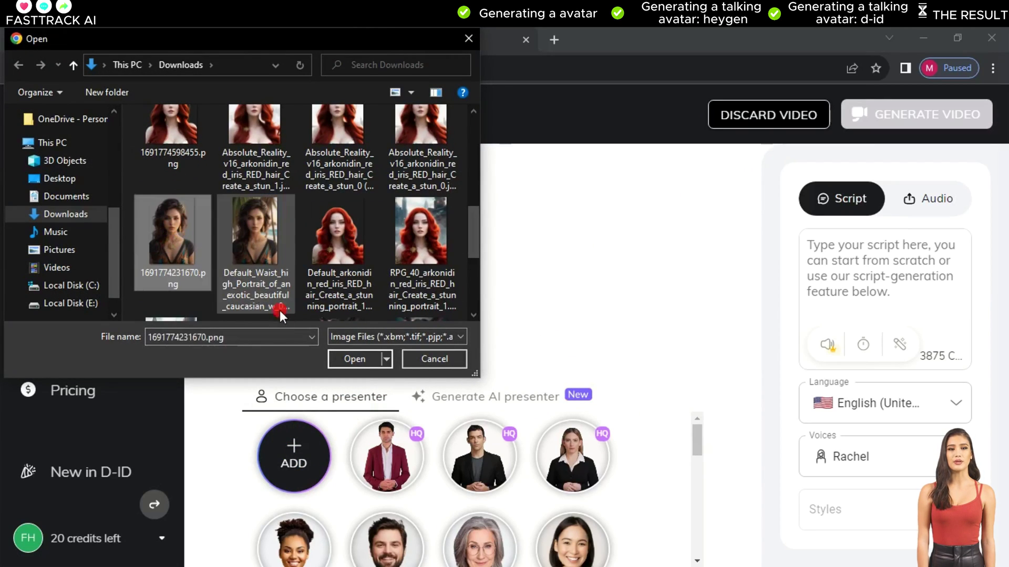
click(355, 359)
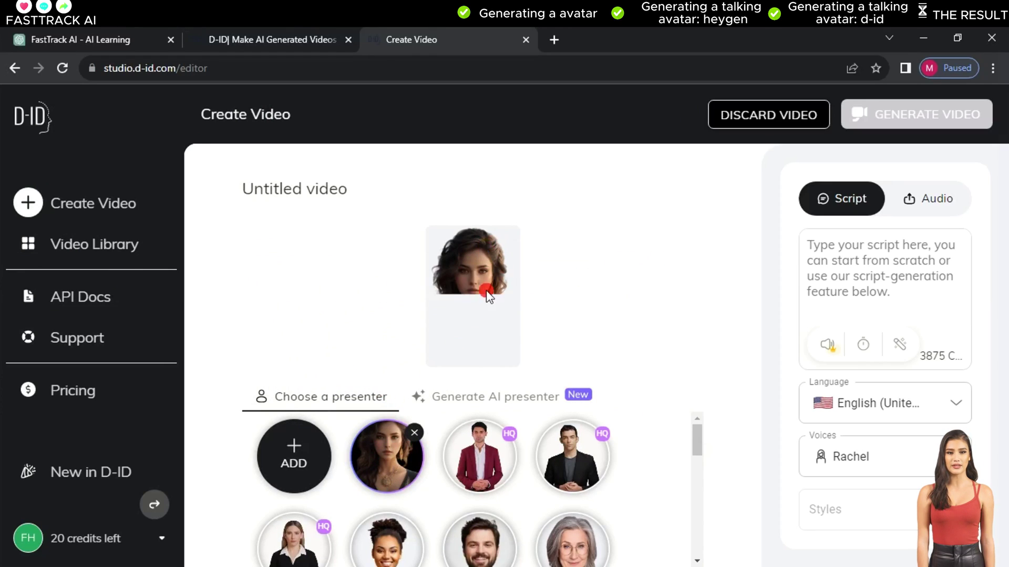
Copy the script's opening sentence from the ChatGPT conversation
click(132, 42)
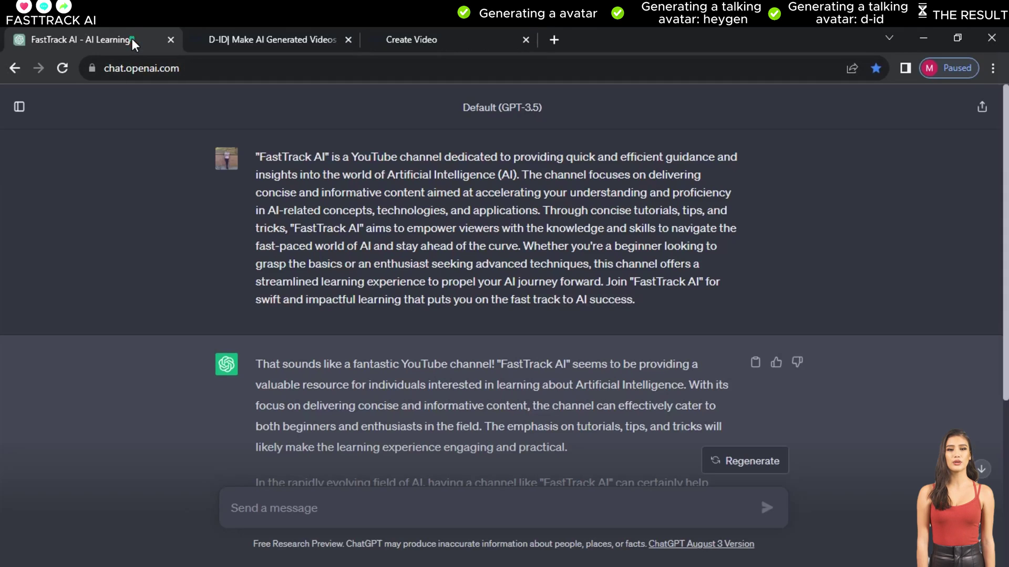
drag(256, 157, 504, 189)
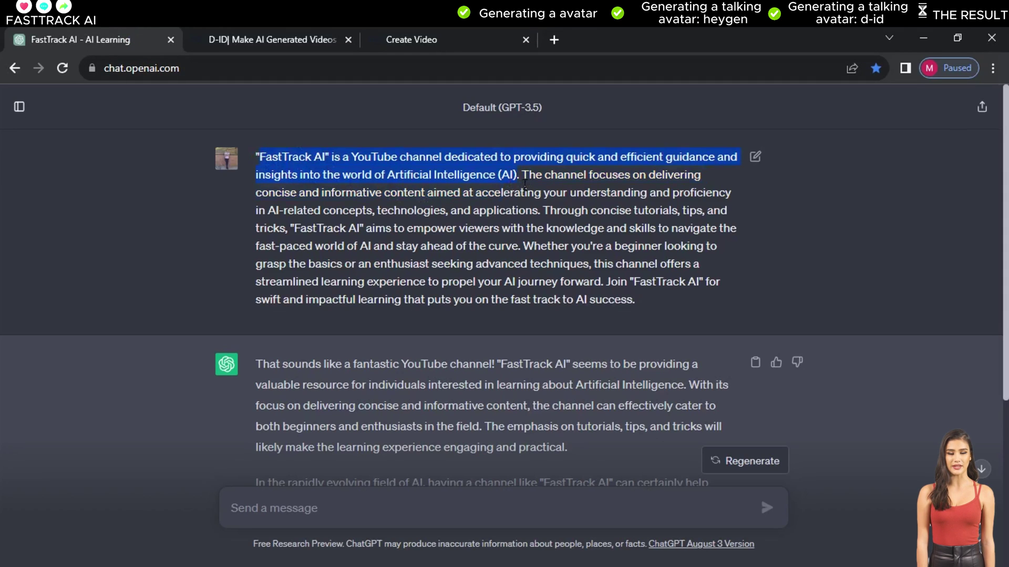
right_click(518, 179)
click(531, 190)
Paste the ChatGPT opening sentence into the D-ID script box
click(401, 42)
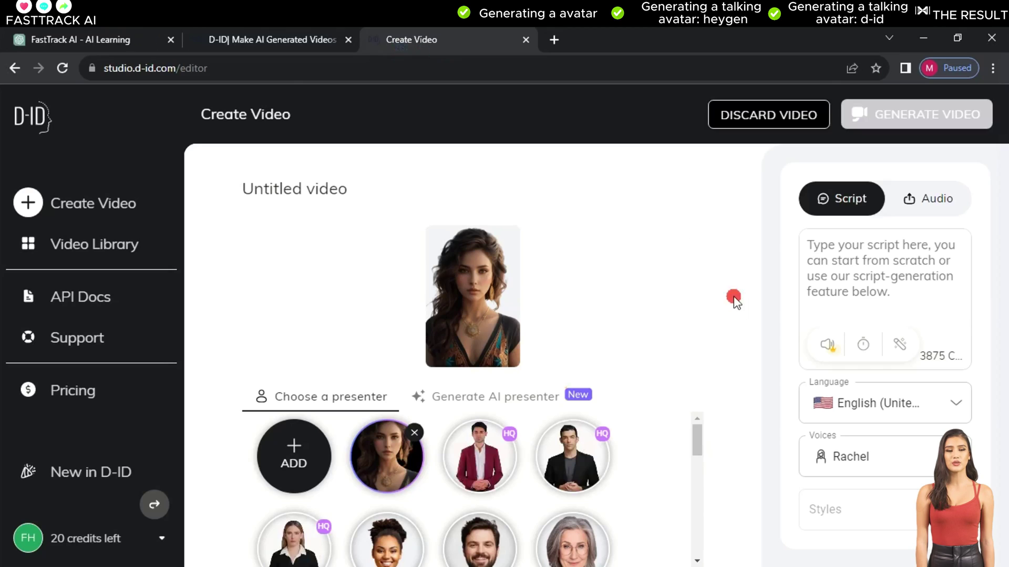
right_click(837, 265)
click(873, 382)
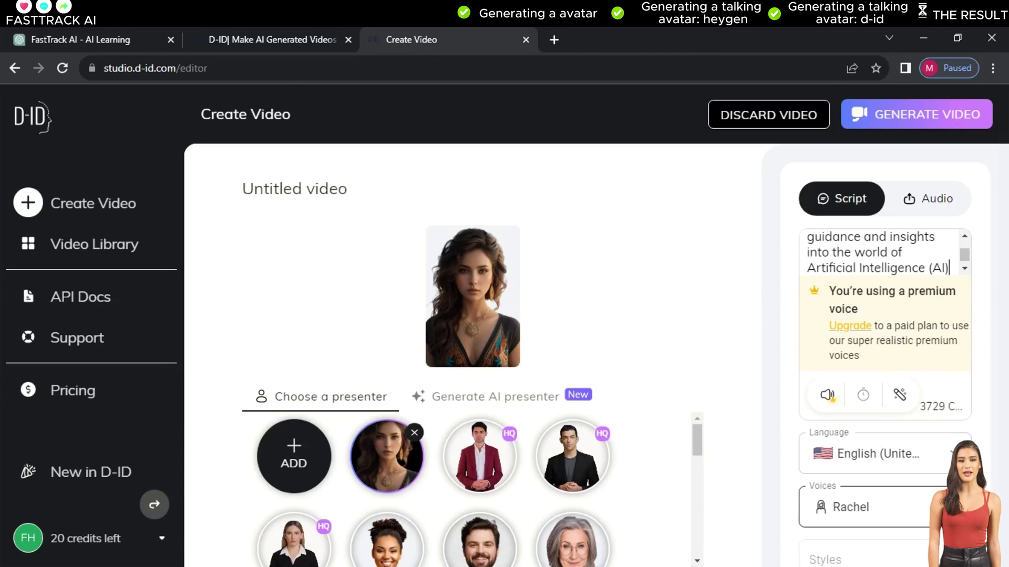
Choose the Jenny voice and generate the 00:10 video for 1 credit
click(851, 507)
scroll(864, 383, down, 4)
scroll(866, 386, down, 3)
click(861, 416)
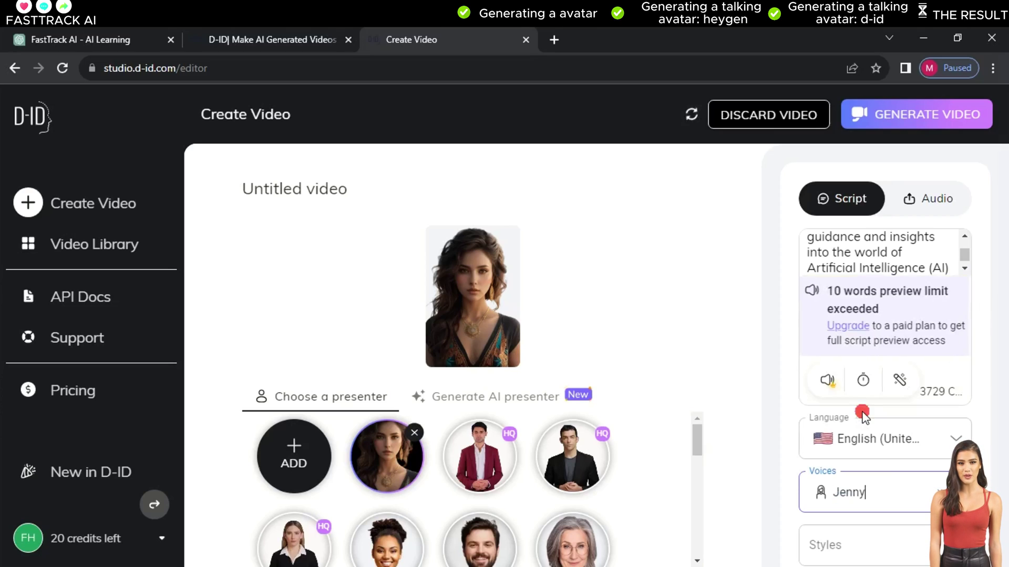
click(929, 117)
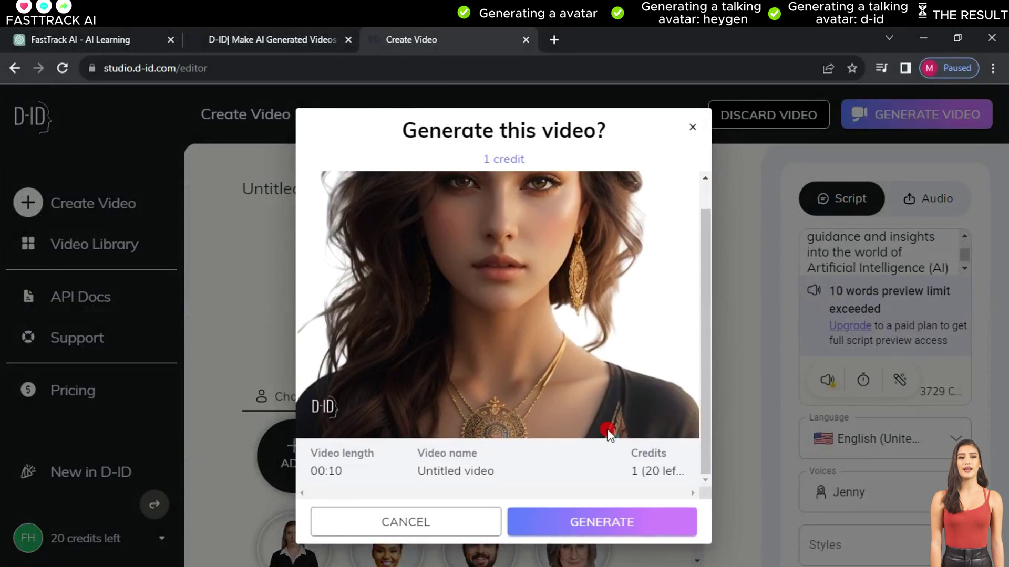
click(595, 524)
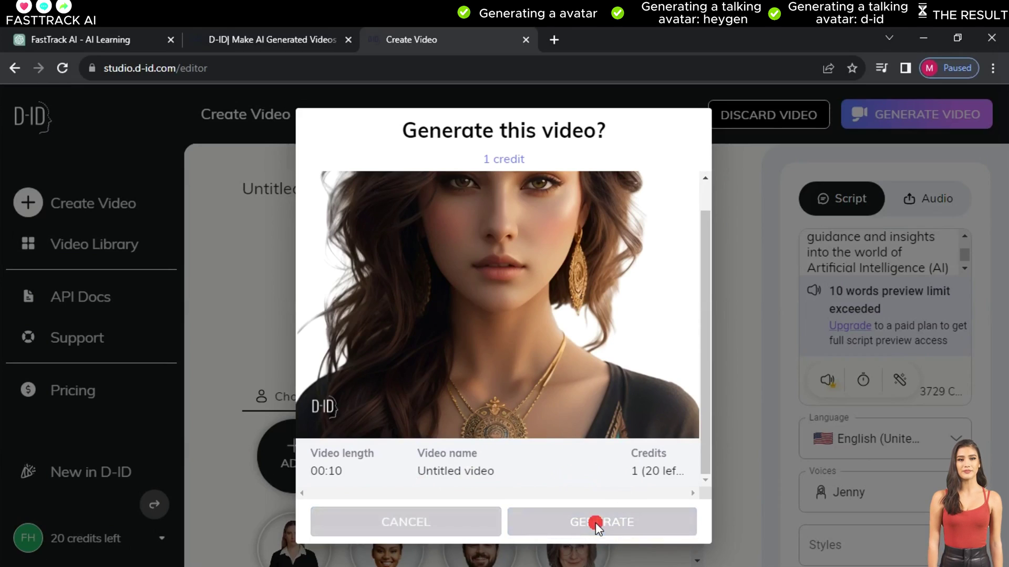